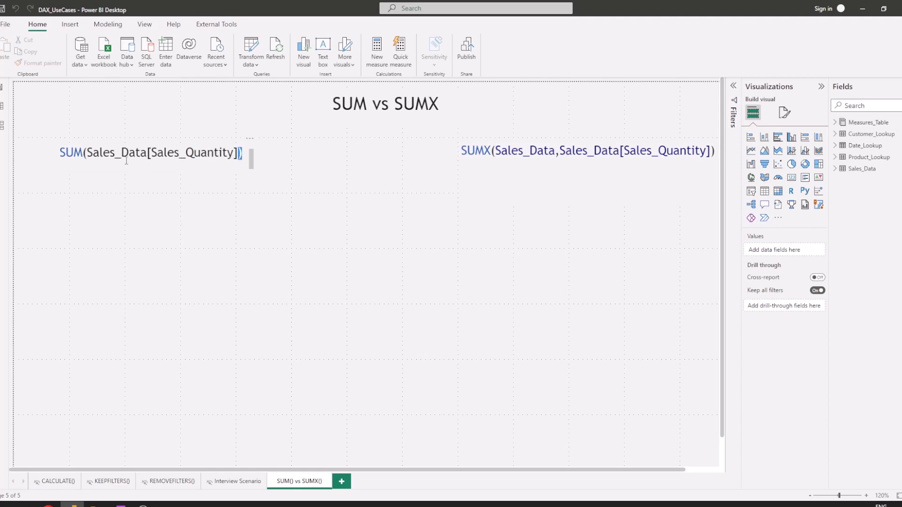
# Examine the arguments of the SUM and SUMX example formulas and the table relationships in the data model
pyautogui.moveTo(239, 154); pyautogui.dragTo(86, 155)
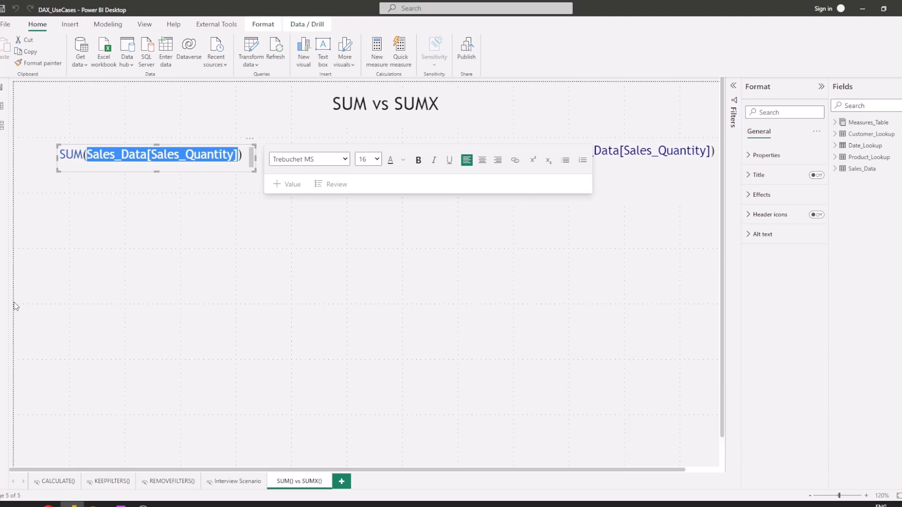
pyautogui.click(355, 263)
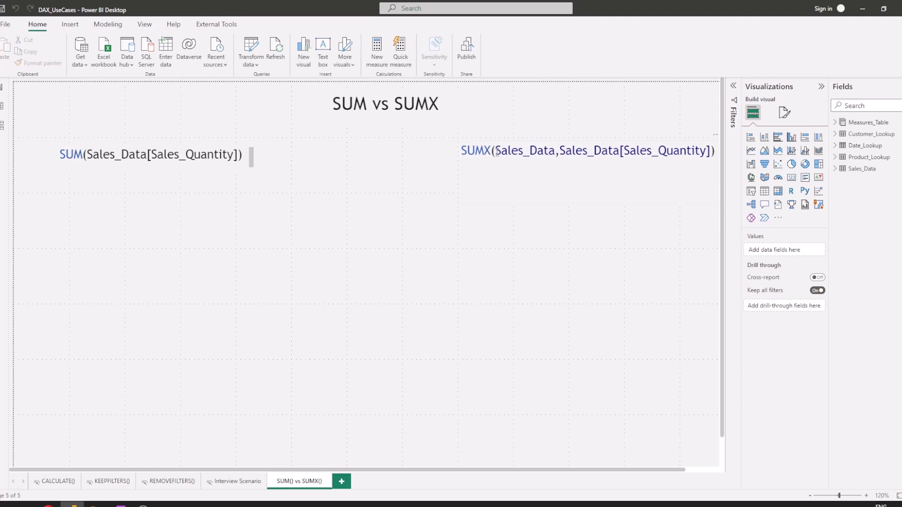
pyautogui.moveTo(495, 151); pyautogui.dragTo(555, 152)
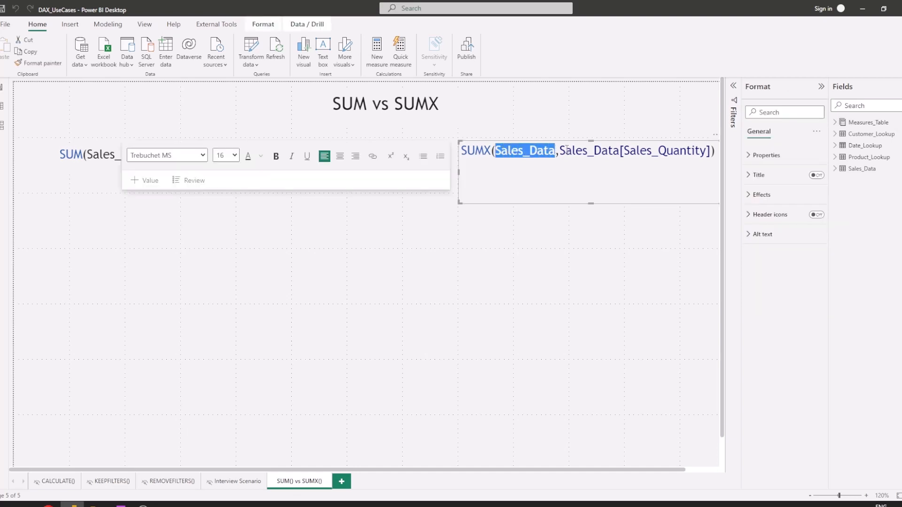
pyautogui.moveTo(560, 151); pyautogui.dragTo(707, 150)
pyautogui.click(466, 376)
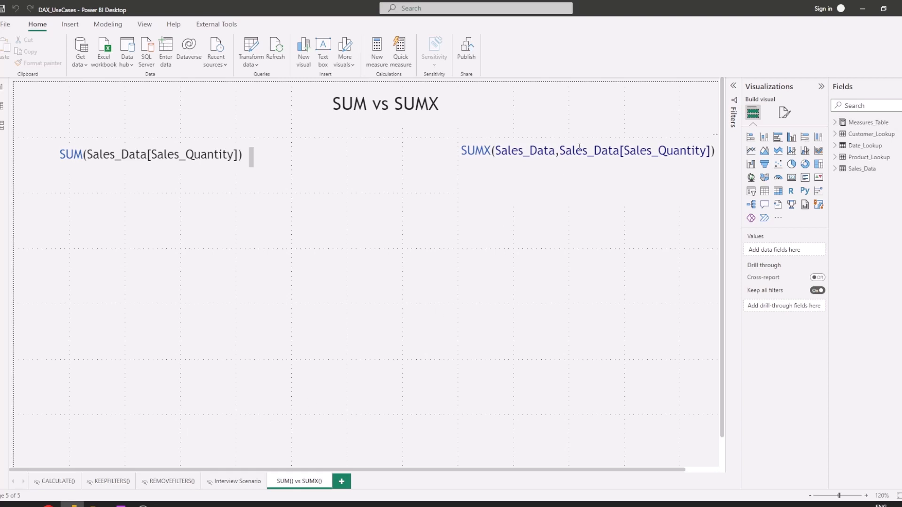
pyautogui.click(530, 150)
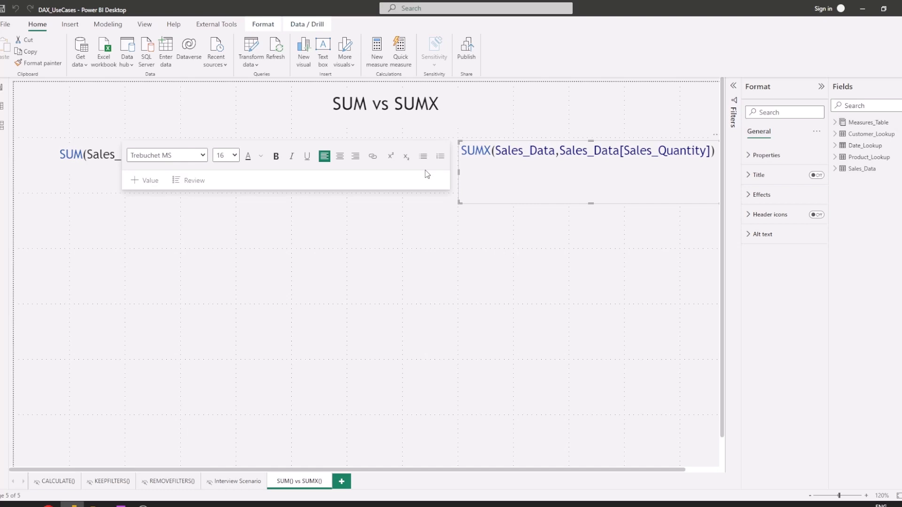
pyautogui.click(186, 410)
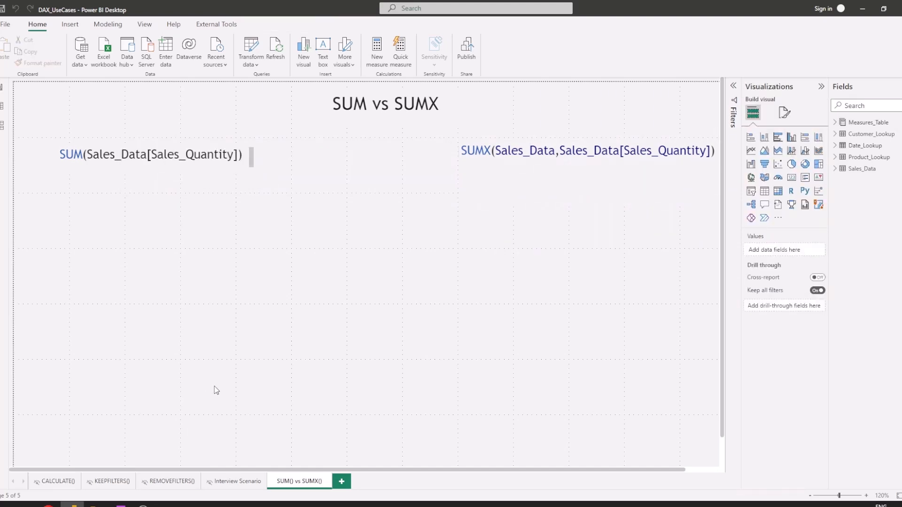
pyautogui.click(3, 126)
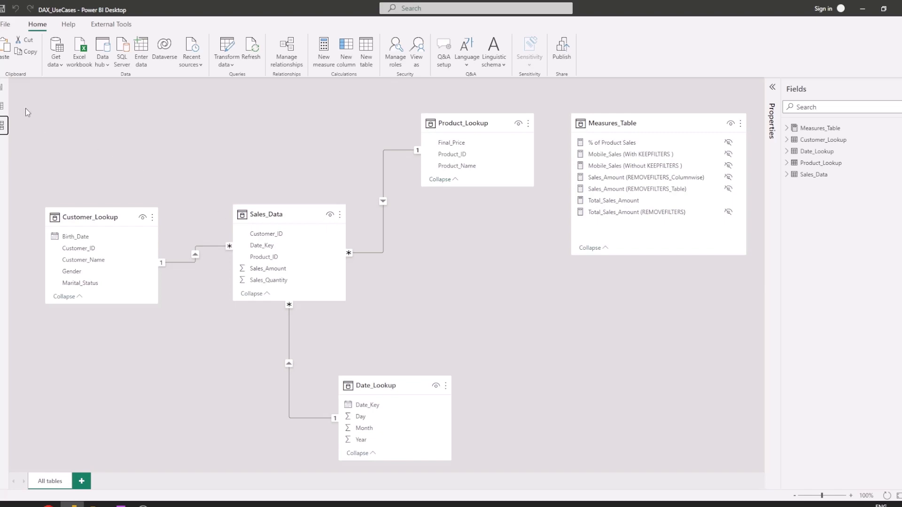
pyautogui.click(2, 87)
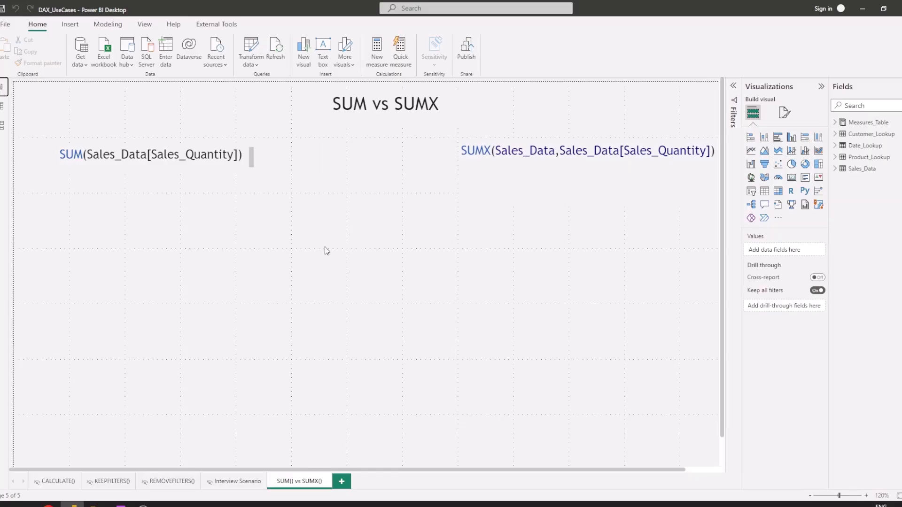
# Create a new measure in Measures_Table and name it SUM (Demo)
pyautogui.click(853, 123)
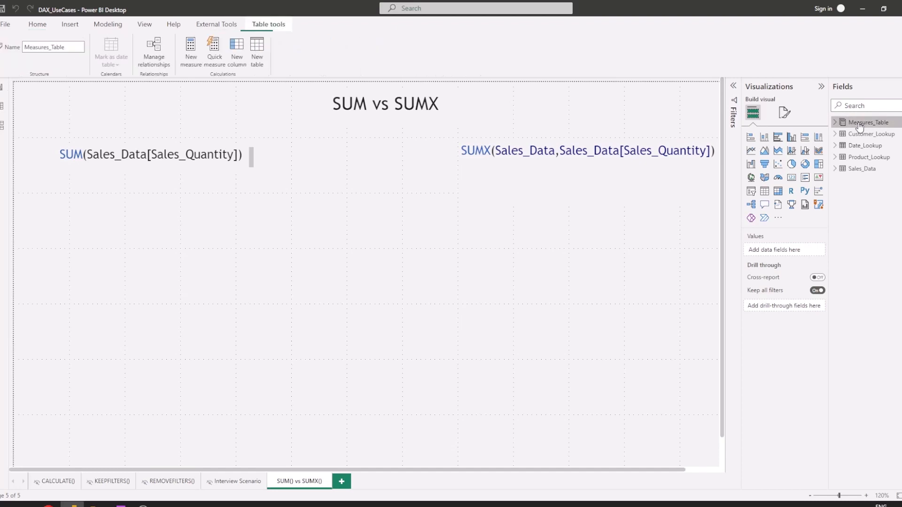
pyautogui.click(187, 55)
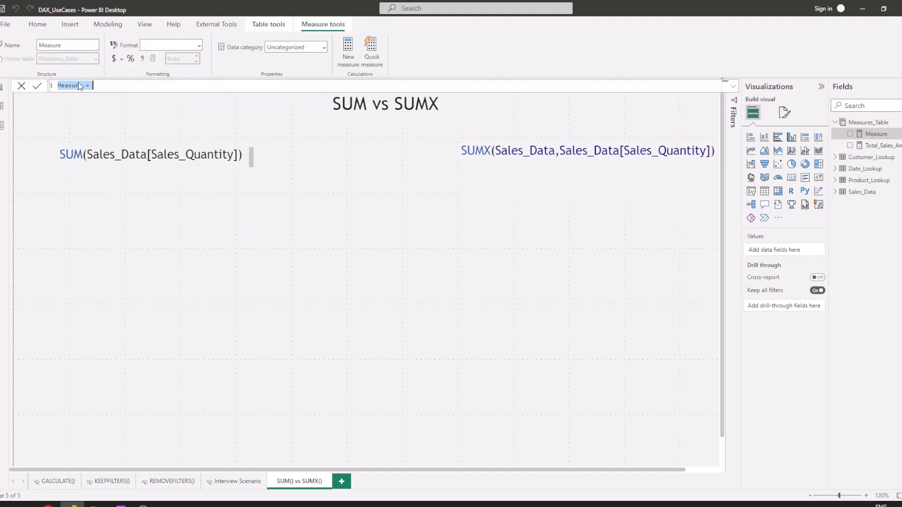
pyautogui.click(81, 85)
pyautogui.press('BackSpace')
pyautogui.press('BackSpace')
pyautogui.press('BackSpace')
pyautogui.press('BackSpace')
pyautogui.press('BackSpace')
pyautogui.press('BackSpace')
pyautogui.press('BackSpace')
pyautogui.write('SUM (Demo)')
# Add five blank lines below the SUM (Demo) name, enlarge the formula text and place the cursor on line 3
pyautogui.press('End')
pyautogui.hotkey('shift', 'Return')
pyautogui.hotkey('shift', 'Return')
pyautogui.hotkey('shift', 'Return')
pyautogui.hotkey('shift', 'Return')
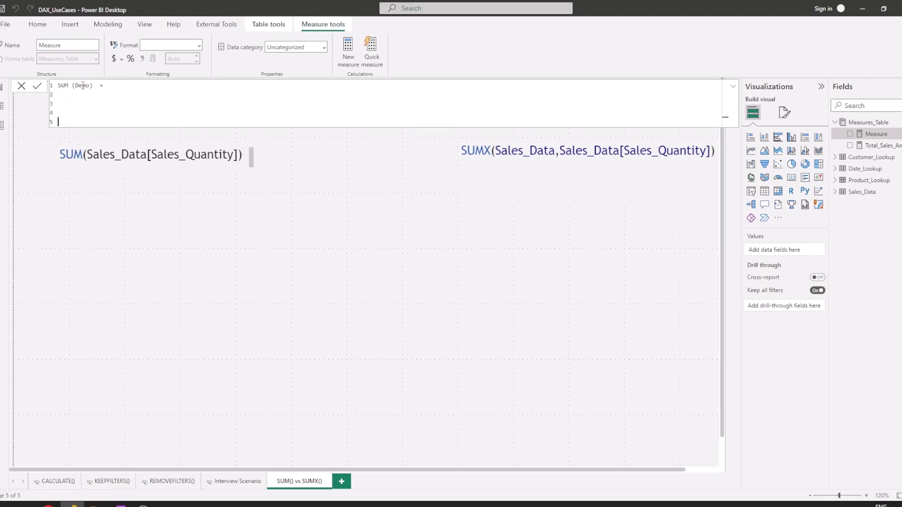
pyautogui.press('Up')
pyautogui.press('Up')
pyautogui.keyDown('ctrl'); pyautogui.scroll(3, 140, 97); pyautogui.keyUp('ctrl')
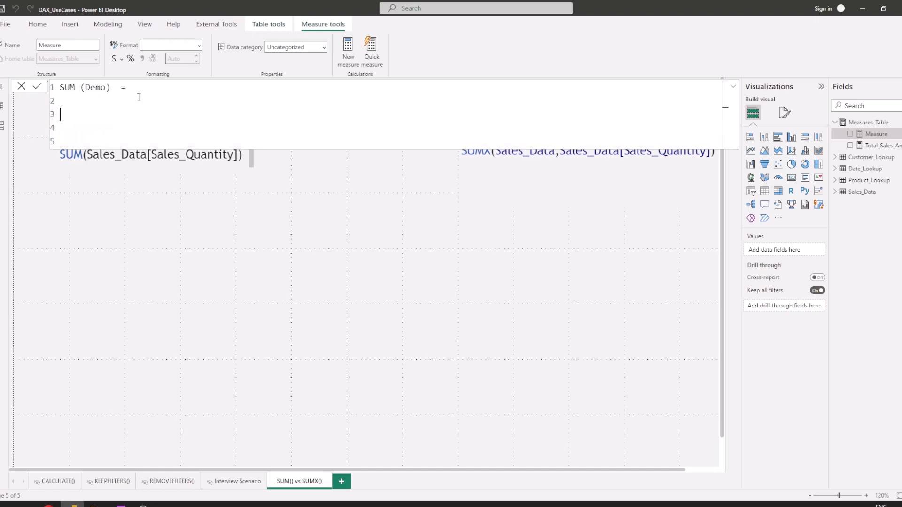
pyautogui.click(71, 107)
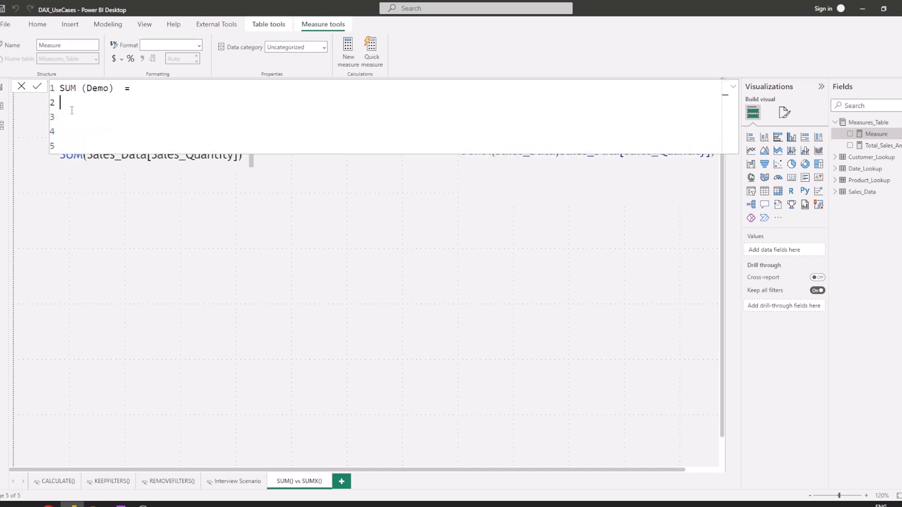
pyautogui.press('Return')
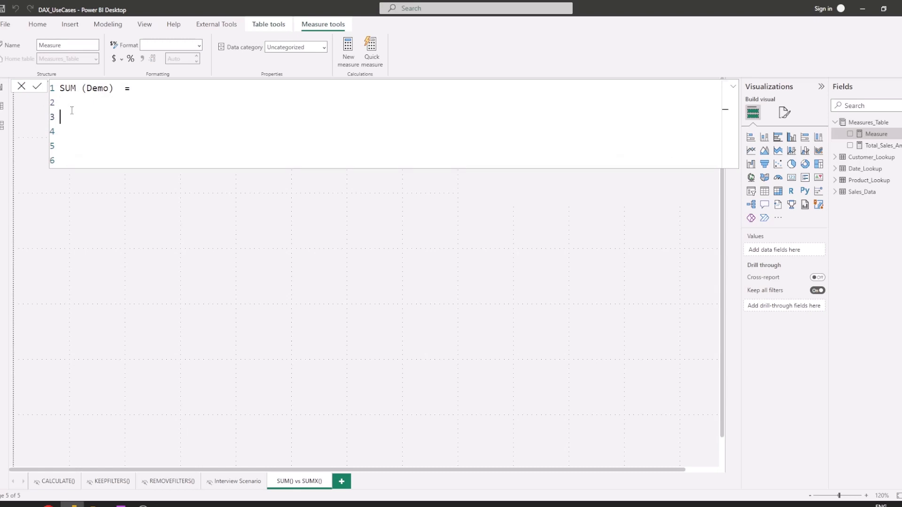
# Define the SUM (Demo) measure as SUM(Sales_Data[Sales_Quantity]) and commit it
pyautogui.write('SUM(')
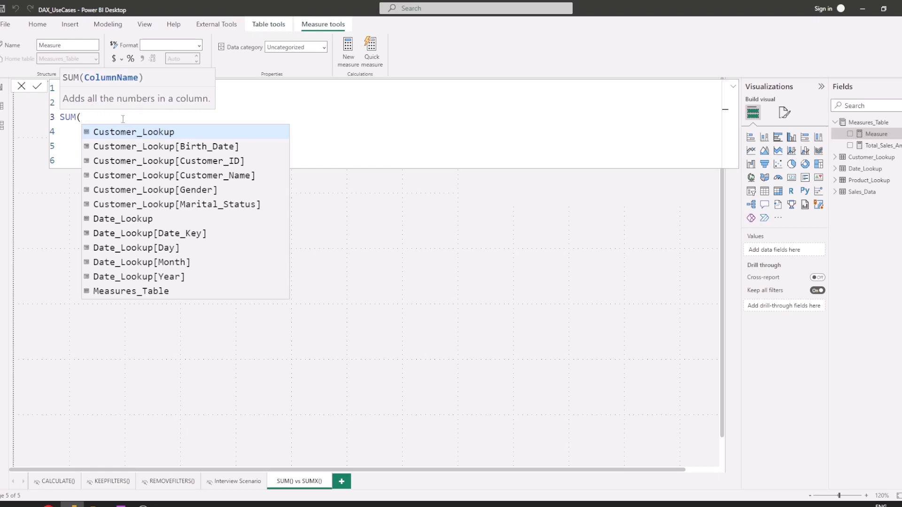
pyautogui.write('Sal')
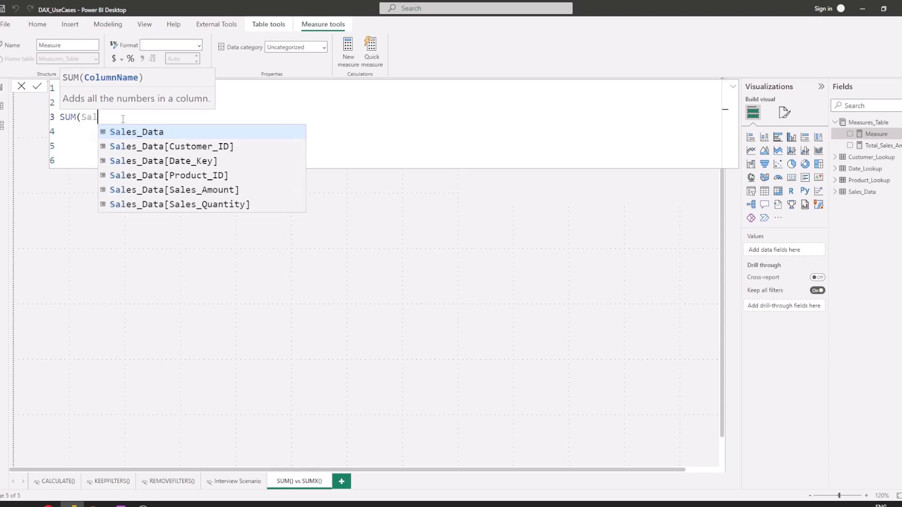
pyautogui.press('Down')
pyautogui.press('Down')
pyautogui.press('Down')
pyautogui.press('Down')
pyautogui.press('Down')
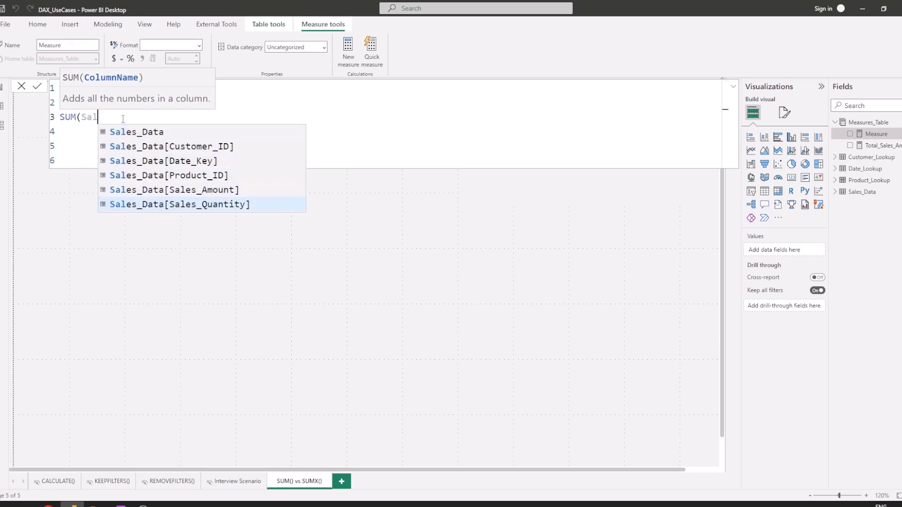
pyautogui.press('Tab')
pyautogui.write(')')
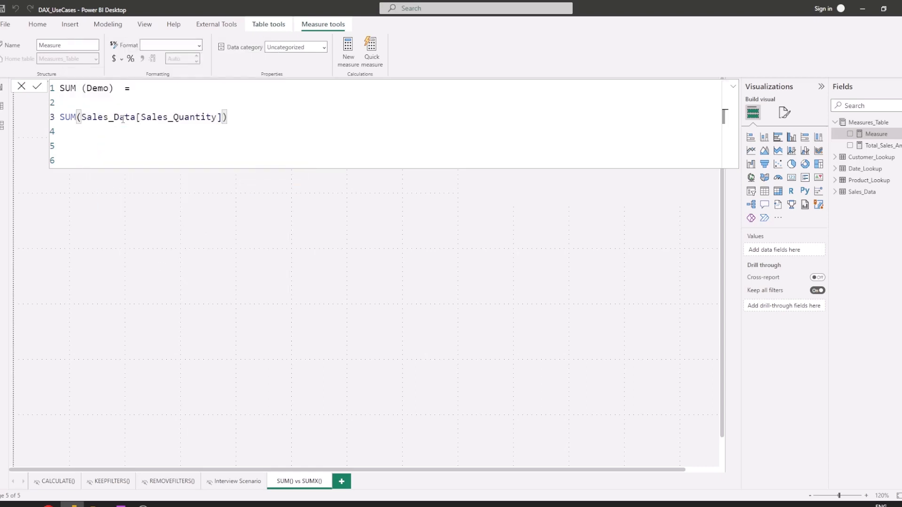
pyautogui.press('Return')
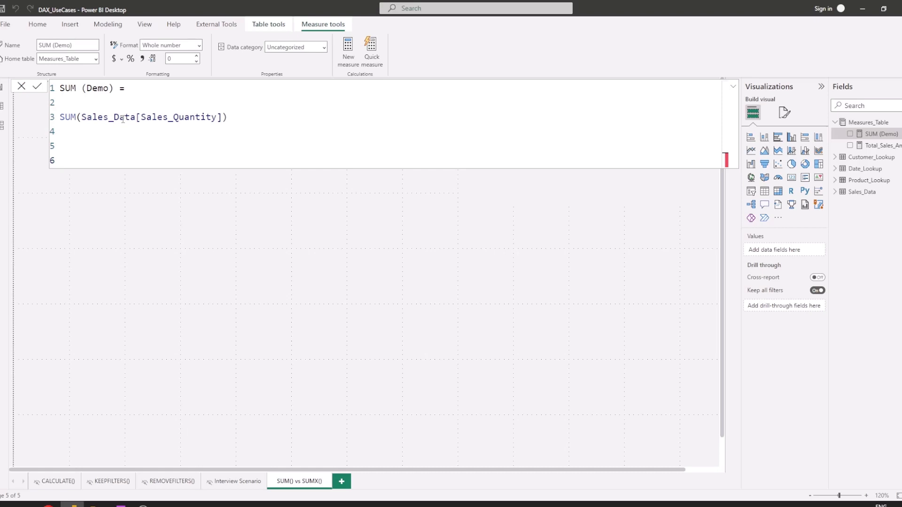
# Try to multiply the column by 4 inside the SUM, remove the multiplier again, and close the formula editor
pyautogui.click(222, 117)
pyautogui.write('*4')
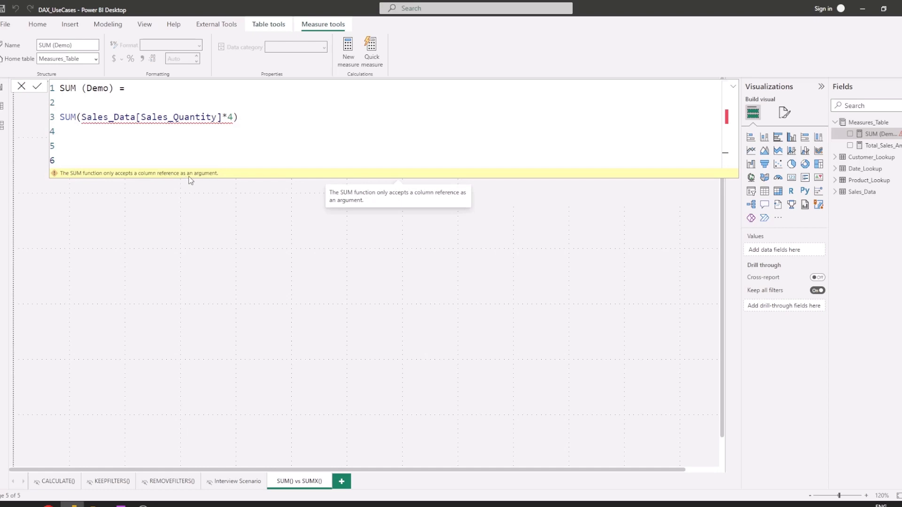
pyautogui.click(235, 117)
pyautogui.press('BackSpace')
pyautogui.press('BackSpace')
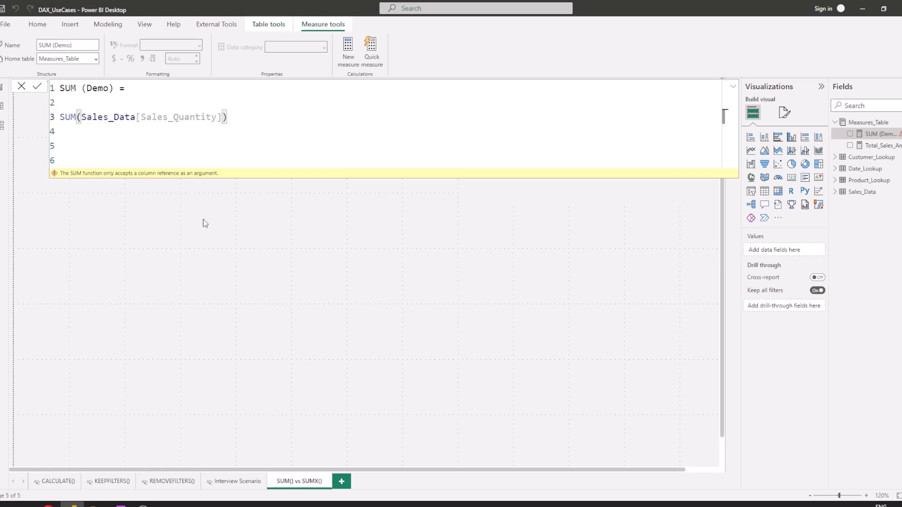
pyautogui.click(36, 89)
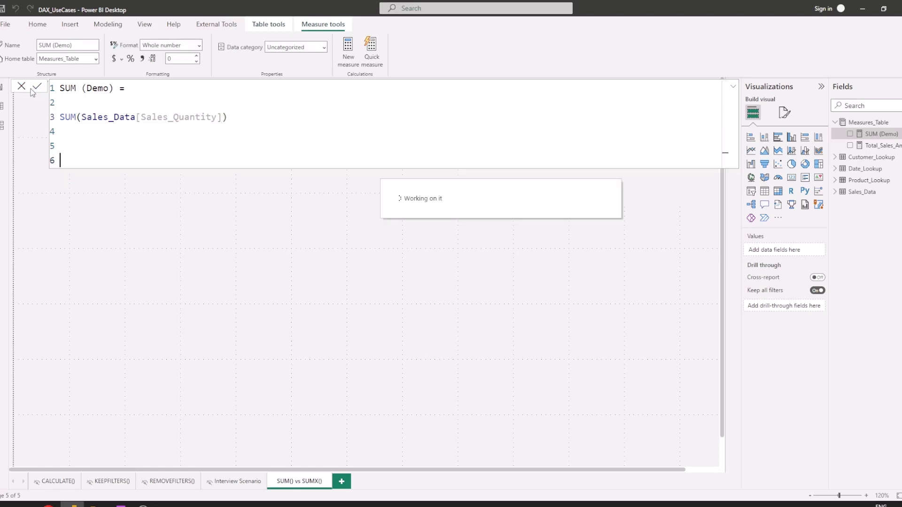
pyautogui.click(22, 88)
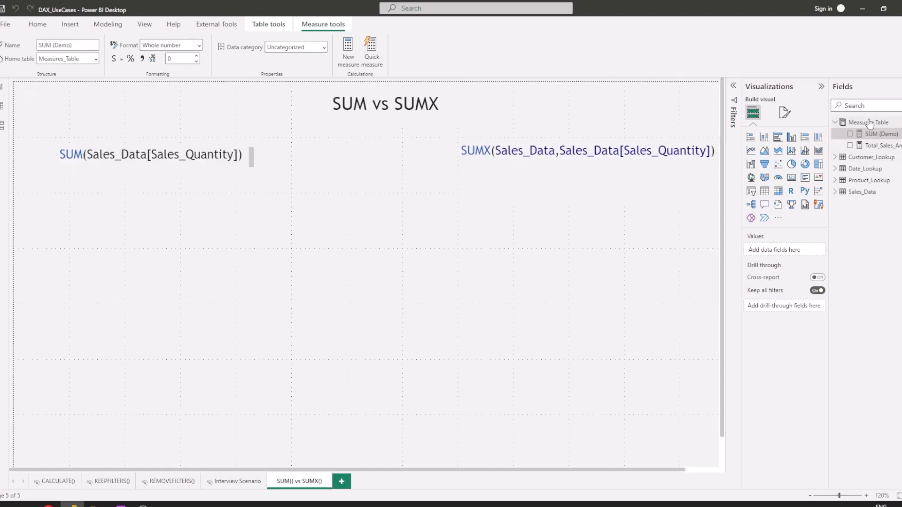
# Create another new measure in Measures_Table and name it SUMX (Demo)
pyautogui.click(869, 123)
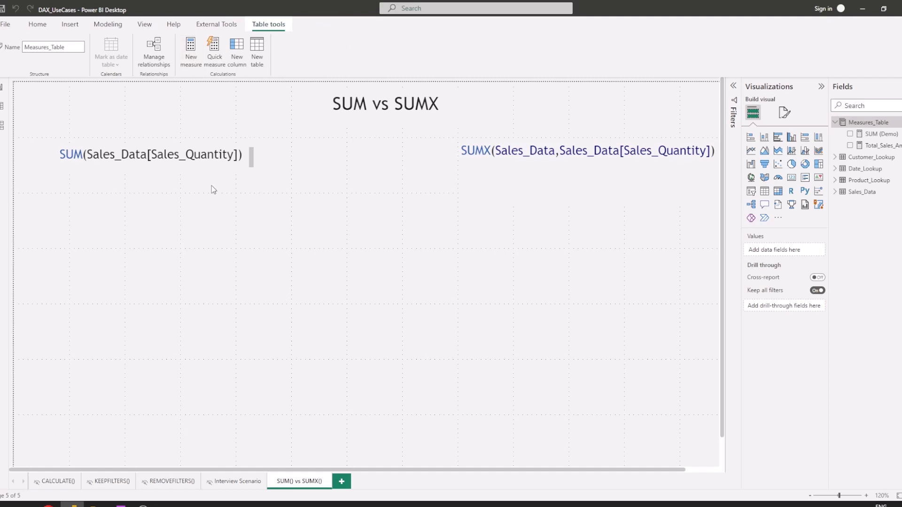
pyautogui.click(102, 88)
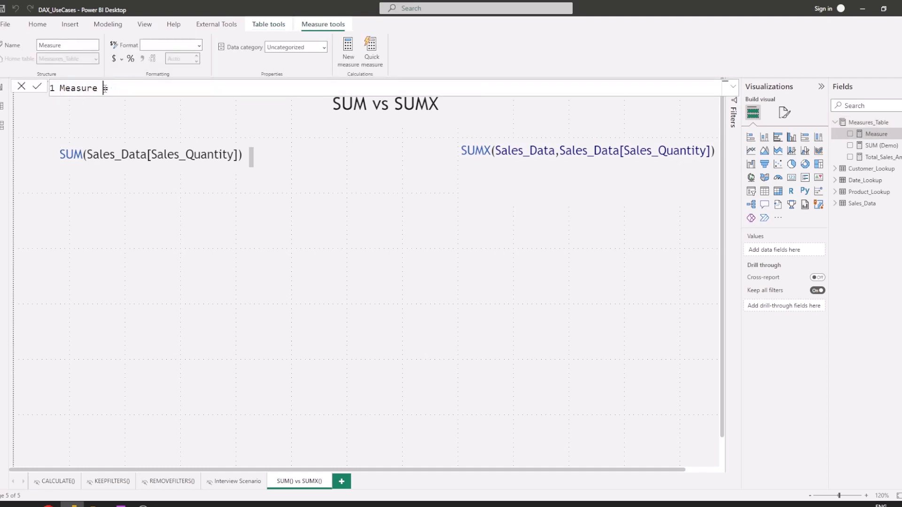
pyautogui.moveTo(102, 88); pyautogui.dragTo(60, 88)
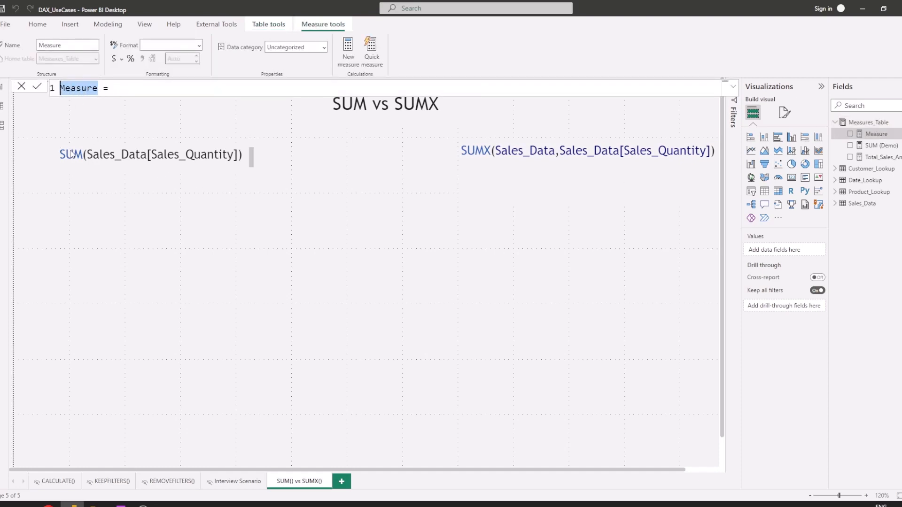
pyautogui.write('SUMX ')
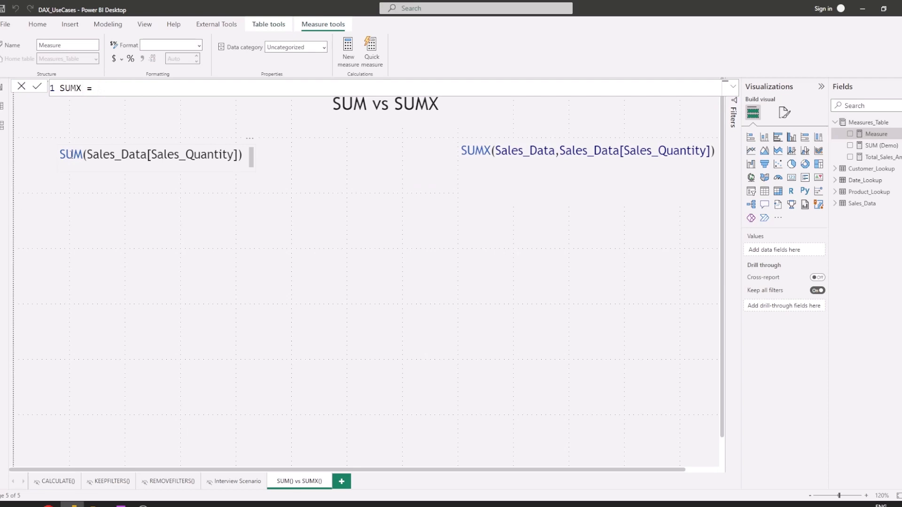
pyautogui.write('(Demo) =')
# Add five blank lines below the SUMX (Demo) name and place the cursor on line 3
pyautogui.hotkey('shift', 'Return')
pyautogui.hotkey('shift', 'Return')
pyautogui.hotkey('shift', 'Return')
pyautogui.hotkey('shift', 'Return')
pyautogui.hotkey('shift', 'Return')
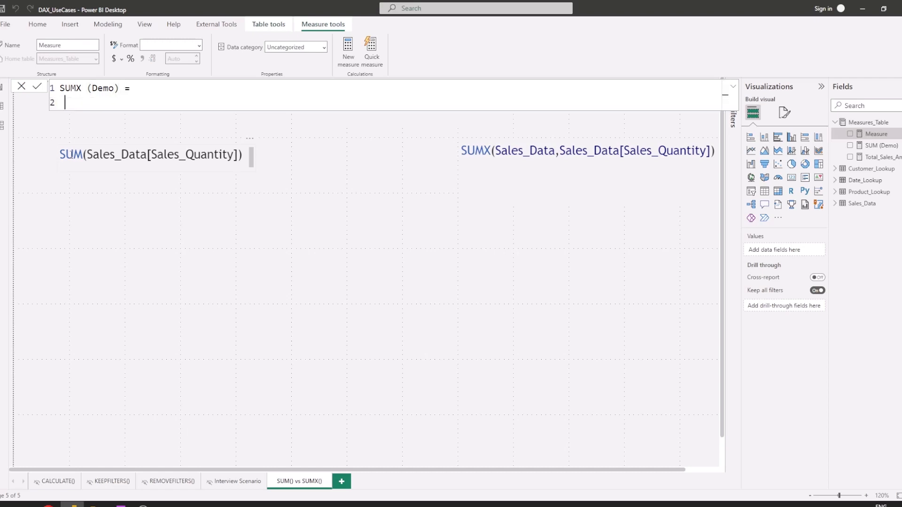
pyautogui.press('Up')
pyautogui.press('Up')
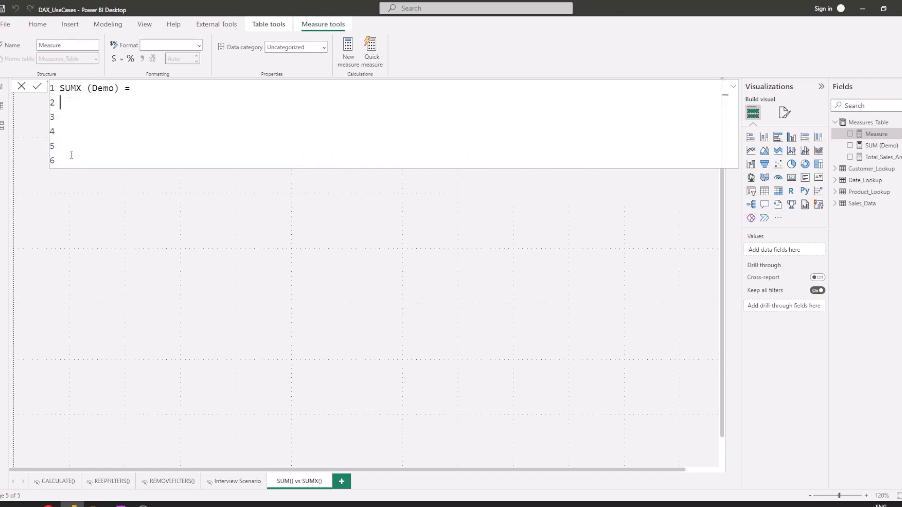
pyautogui.press('Down')
# Start the SUMX (Demo) formula on line 3 with the SUMX function and Sales_Data as its table argument
pyautogui.write('SUMX')
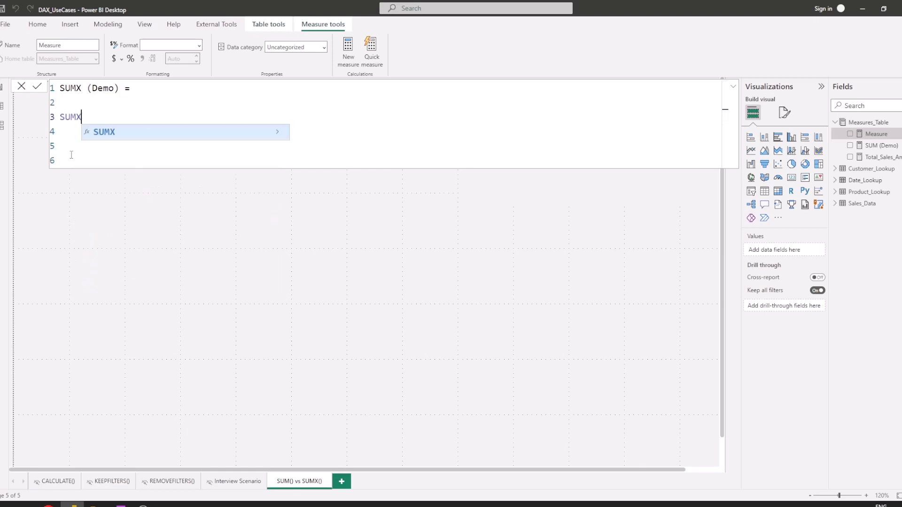
pyautogui.write('(')
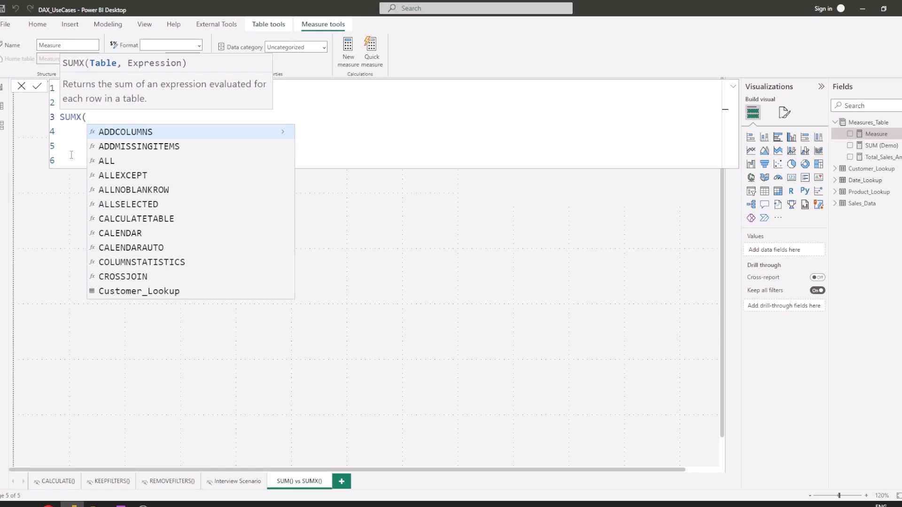
pyautogui.write('Sales_Data')
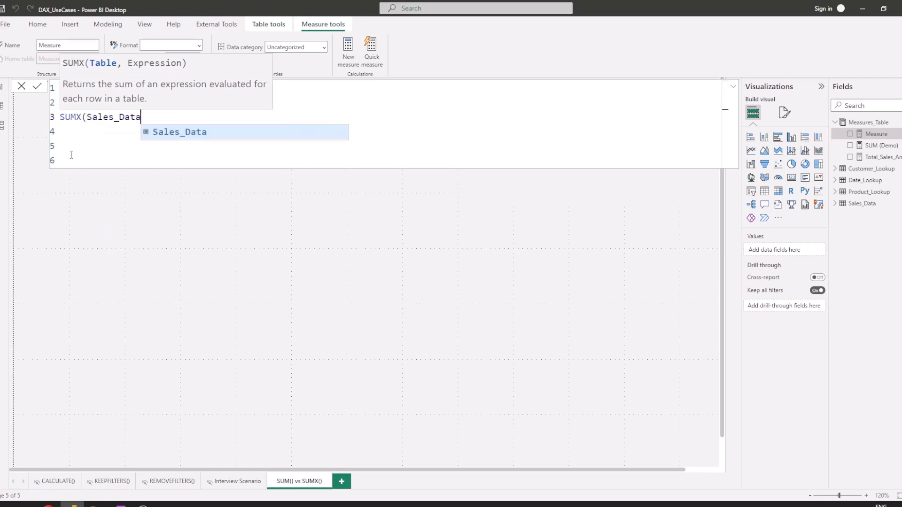
pyautogui.write(',')
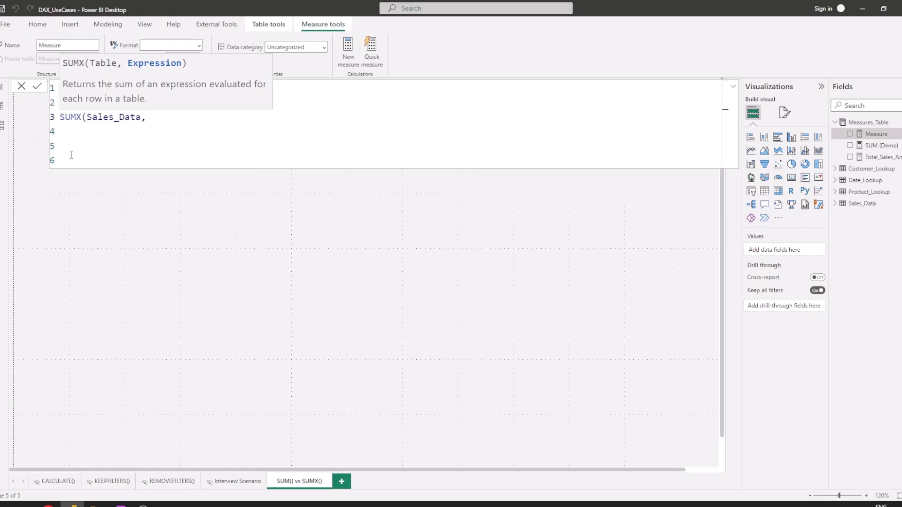
pyautogui.moveTo(146, 117); pyautogui.dragTo(87, 117)
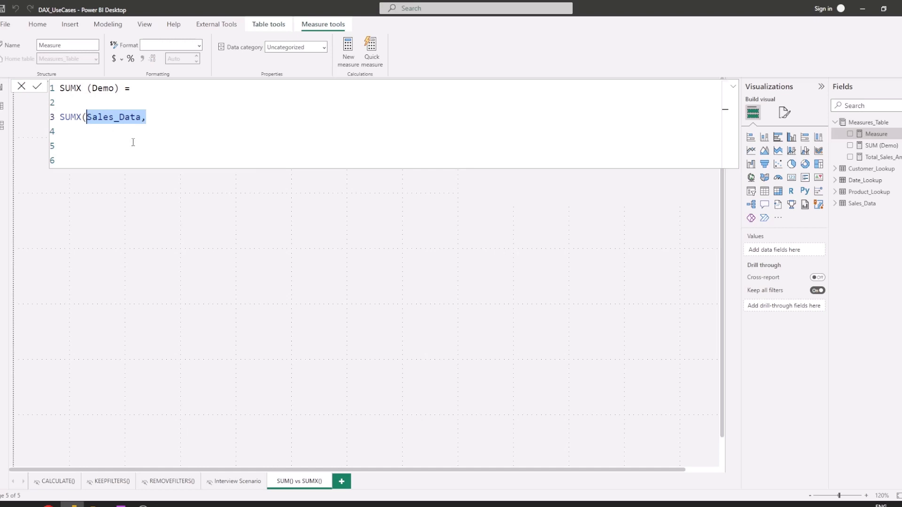
pyautogui.click(162, 115)
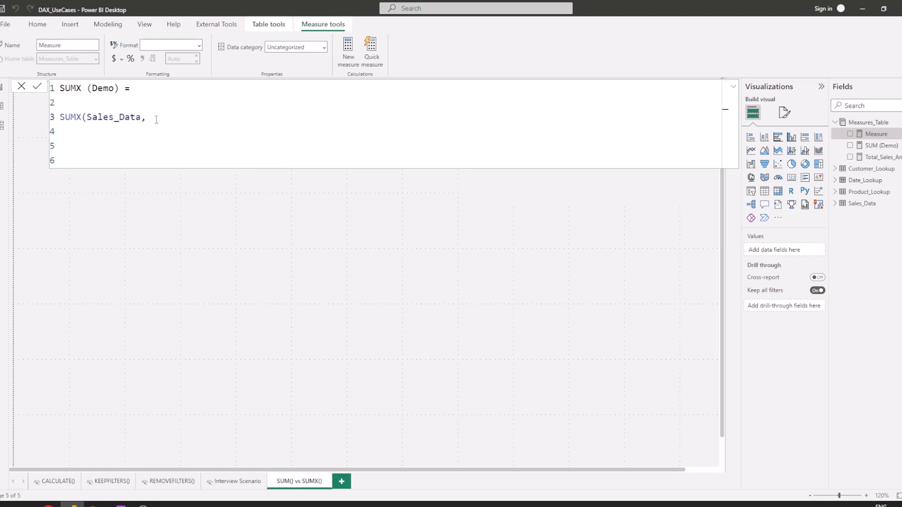
# Insert Sales_Data[Sales_Amount] as the beginning of the SUMX expression argument
pyautogui.write('Sa')
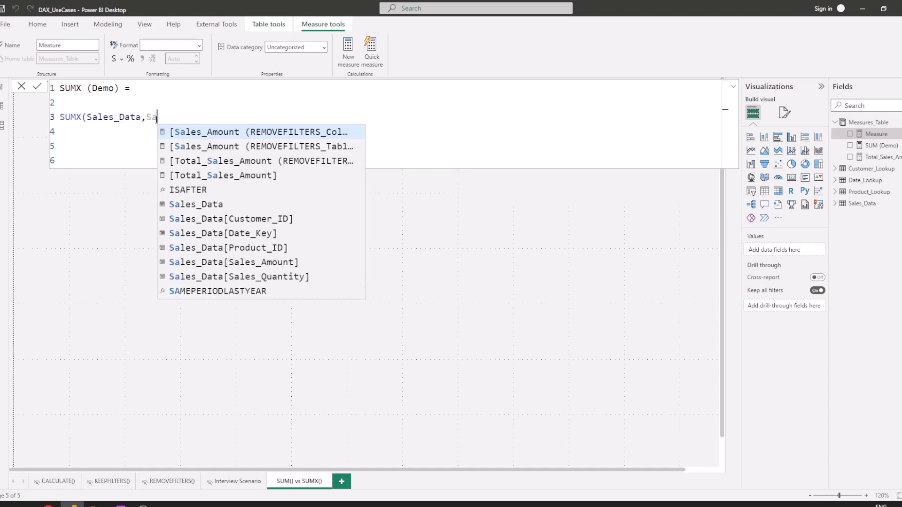
pyautogui.press('Down')
pyautogui.press('Down')
pyautogui.press('Down')
pyautogui.press('Down')
pyautogui.press('Down')
pyautogui.press('Down')
pyautogui.press('Down')
pyautogui.press('Down')
pyautogui.press('Down')
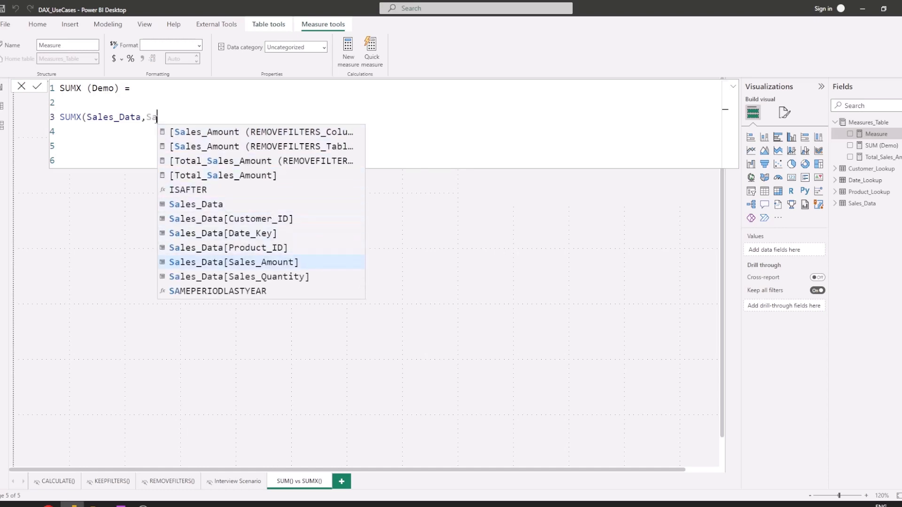
pyautogui.press('Tab')
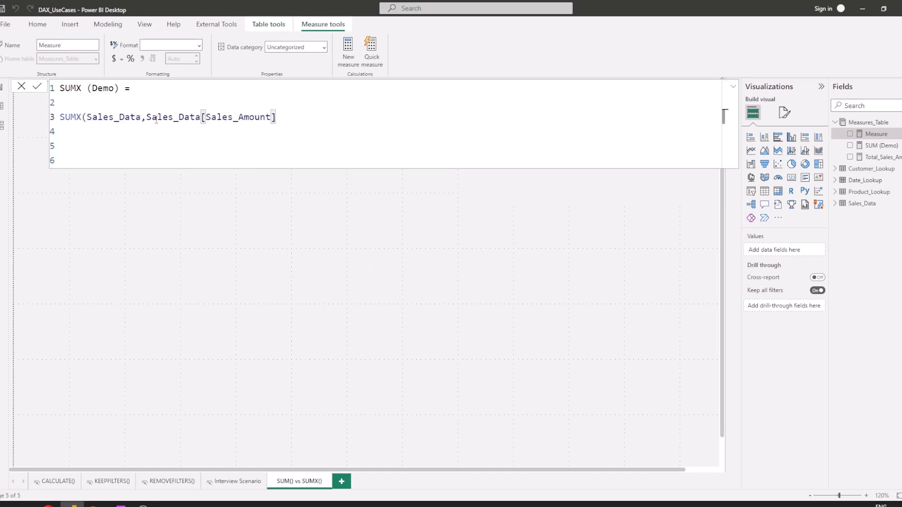
# Divide the sales amount by Sales_Data[Sales_Quantity] and close the SUMX function's parenthesis
pyautogui.write('/S')
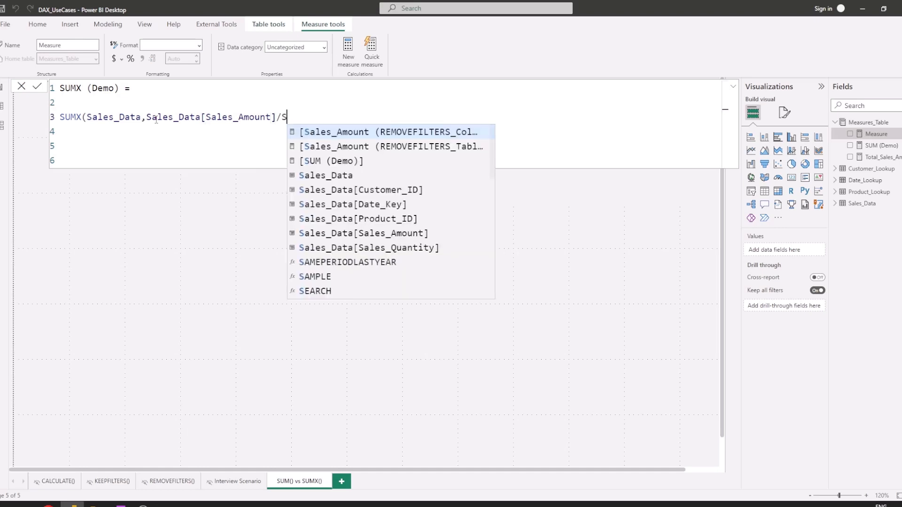
pyautogui.write('ales')
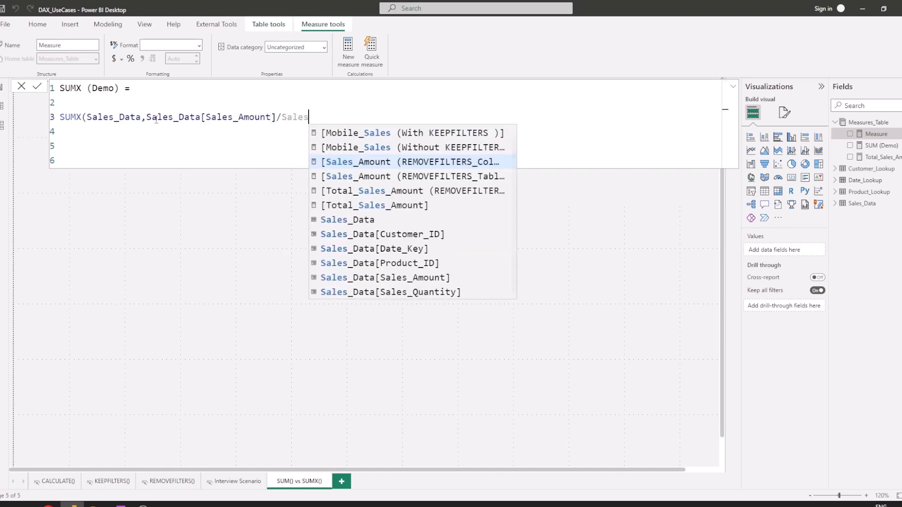
pyautogui.press('Down')
pyautogui.press('Down')
pyautogui.press('Down')
pyautogui.press('Down')
pyautogui.press('Down')
pyautogui.press('Down')
pyautogui.press('Down')
pyautogui.press('Down')
pyautogui.press('Down')
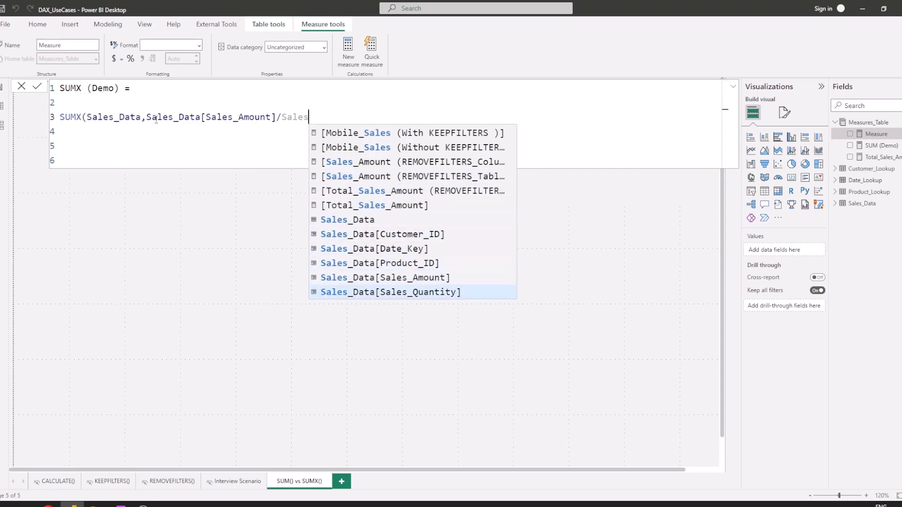
pyautogui.press('Tab')
pyautogui.write(')')
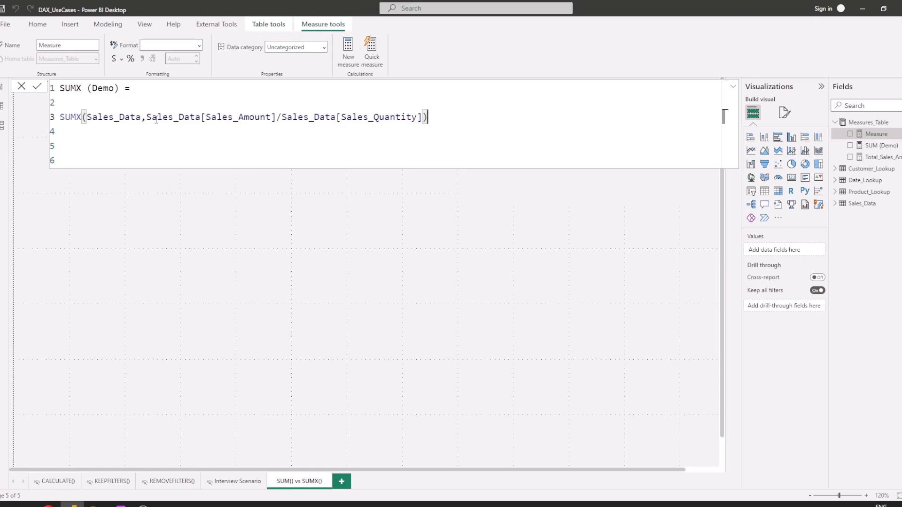
# Highlight the SUMX function's name, table argument and expression in turn, and commit the SUMX (Demo) measure
pyautogui.moveTo(141, 117); pyautogui.dragTo(88, 118)
pyautogui.moveTo(148, 117); pyautogui.dragTo(418, 118)
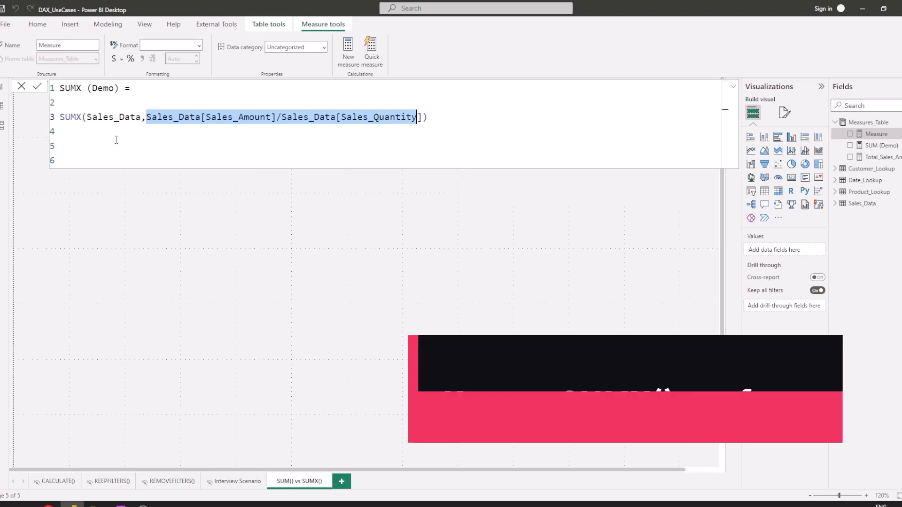
pyautogui.moveTo(82, 116); pyautogui.dragTo(62, 117)
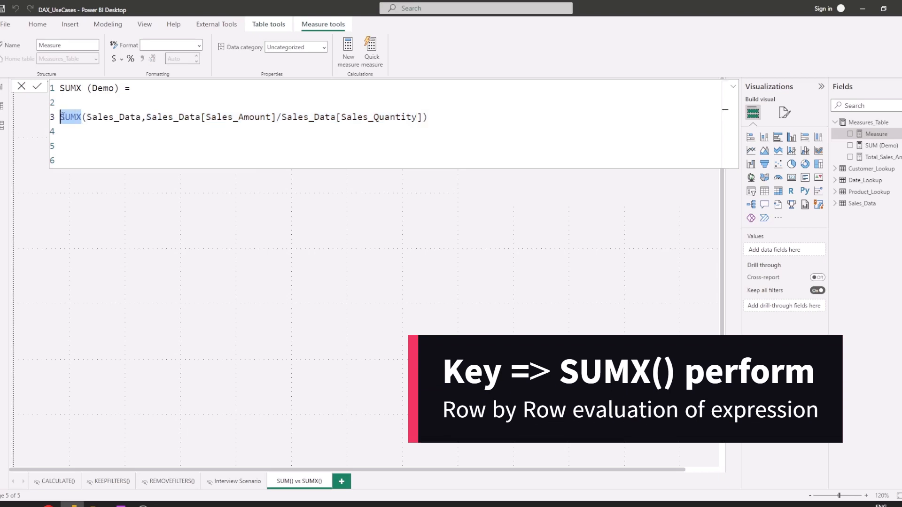
pyautogui.moveTo(422, 116); pyautogui.dragTo(146, 116)
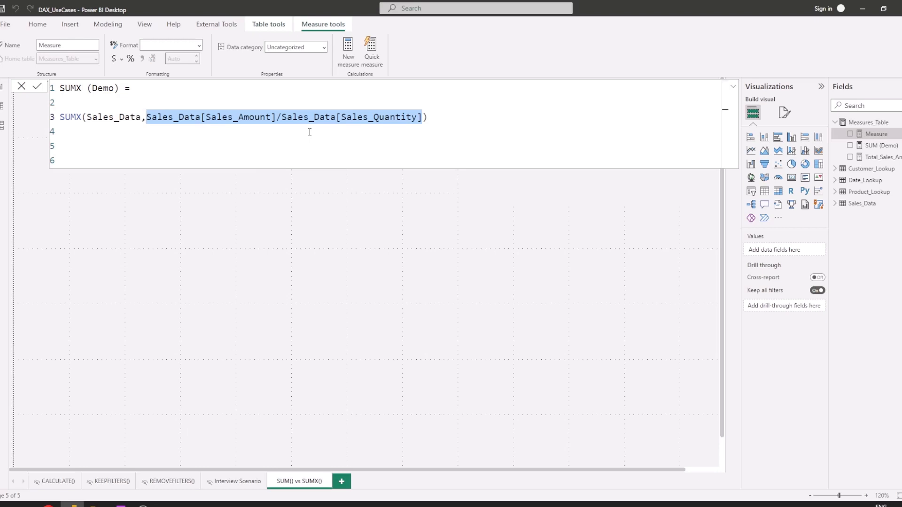
pyautogui.click(291, 362)
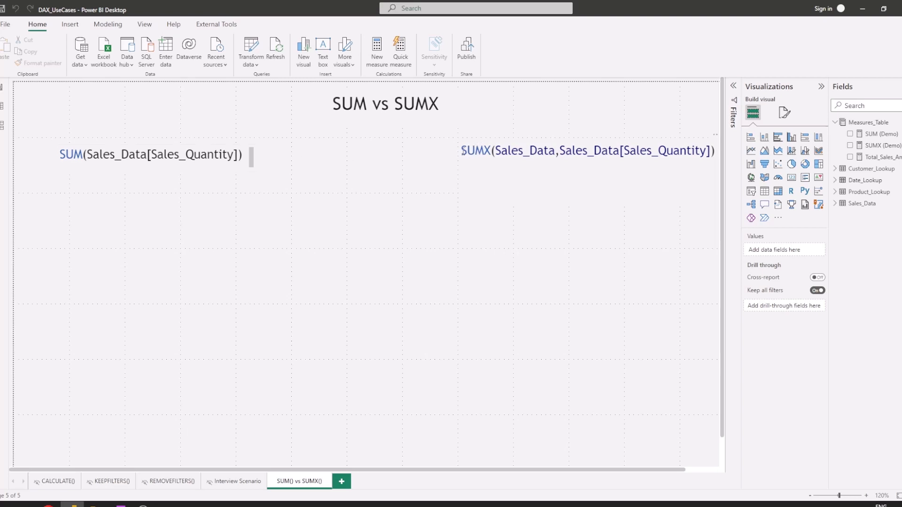
pyautogui.moveTo(461, 150); pyautogui.dragTo(669, 164)
pyautogui.click(664, 174)
pyautogui.click(592, 302)
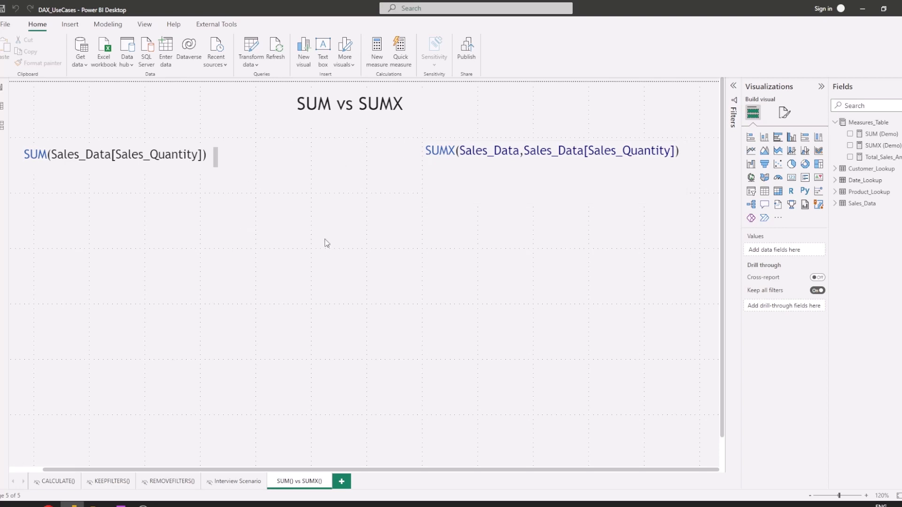
# Add a matrix visual below the SUM formula text and use the SUM (Demo) measure as its values
pyautogui.click(782, 194)
pyautogui.moveTo(184, 305); pyautogui.dragTo(256, 320)
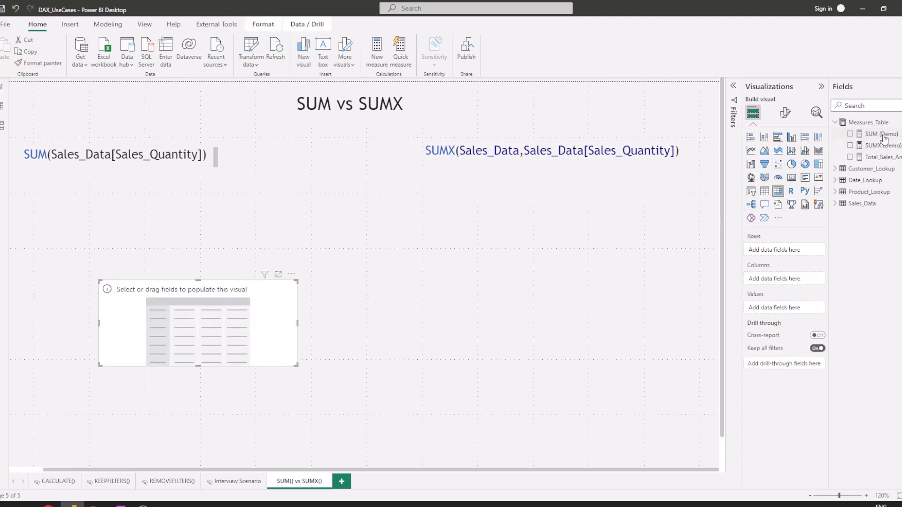
pyautogui.moveTo(883, 138); pyautogui.dragTo(801, 310)
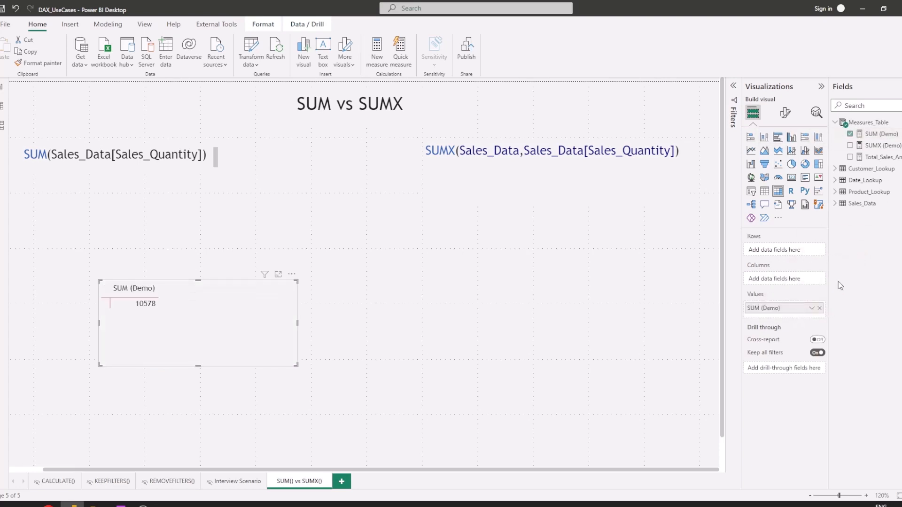
# Add Product_Name from Product_Lookup to the matrix rows and enlarge the matrix slightly
pyautogui.click(835, 169)
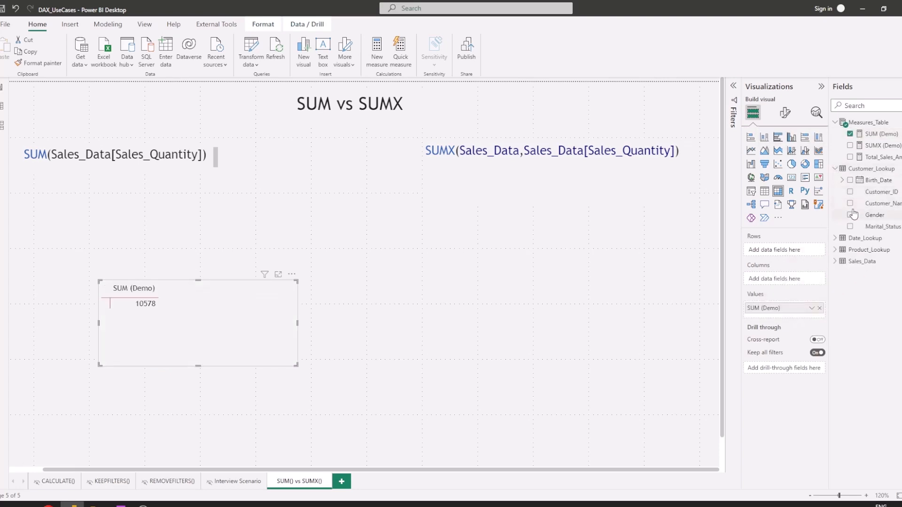
pyautogui.click(835, 170)
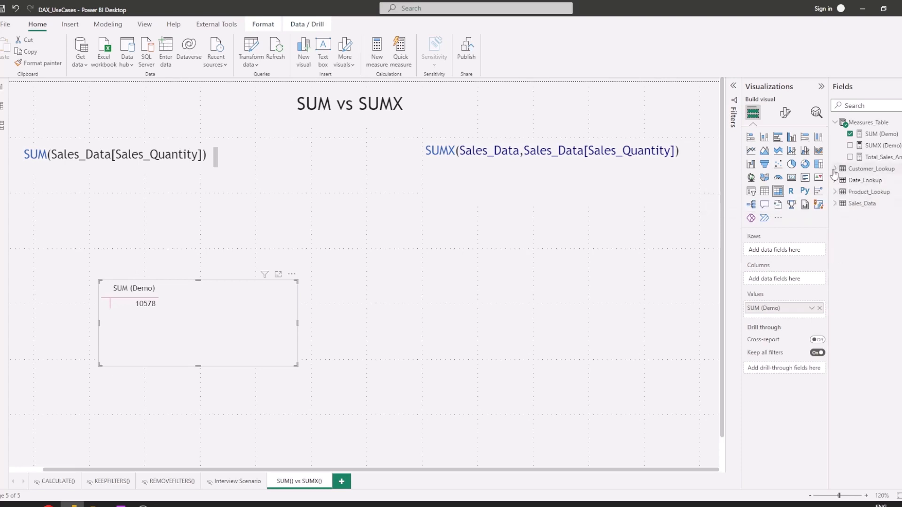
pyautogui.click(835, 192)
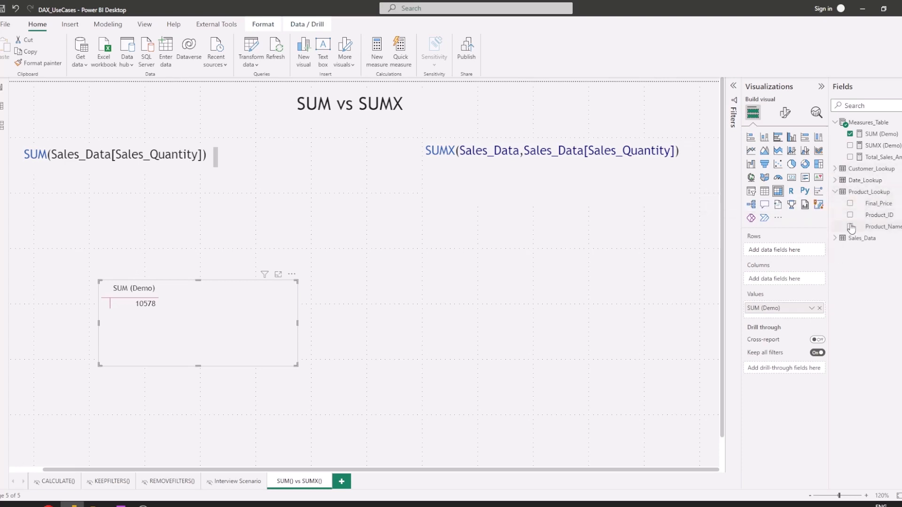
pyautogui.click(851, 227)
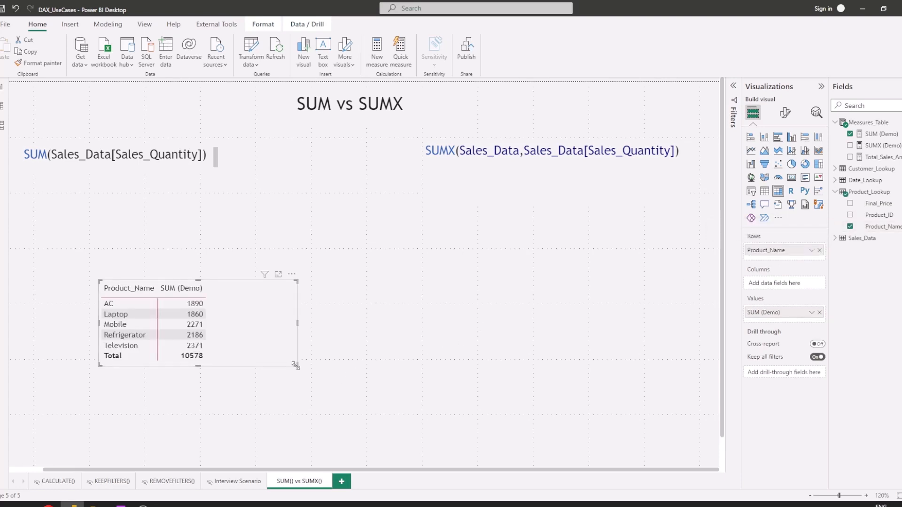
pyautogui.moveTo(295, 365); pyautogui.dragTo(321, 392)
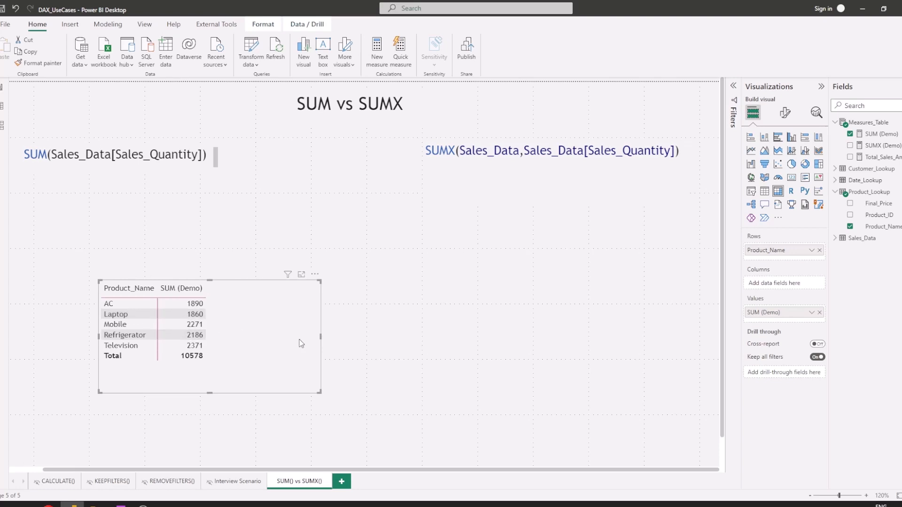
pyautogui.click(836, 194)
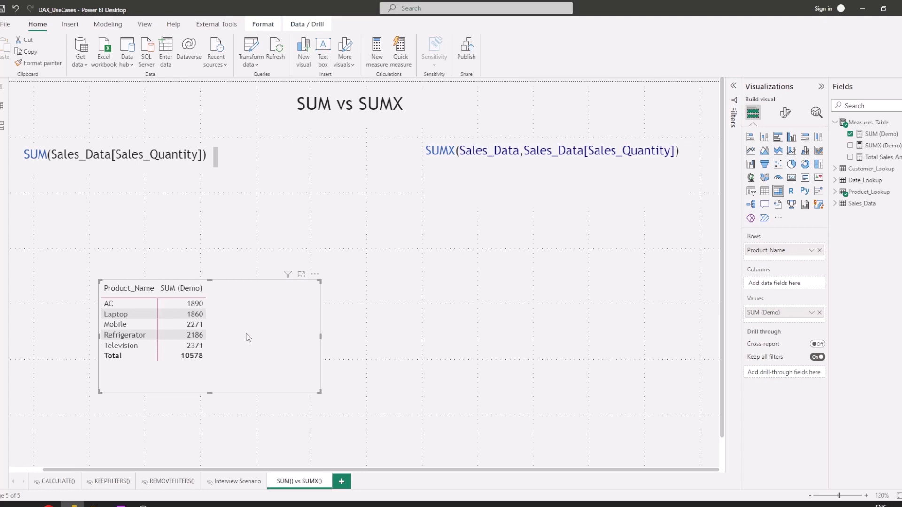
# Create a new measure in Measures_Table and name it SUMX (Demo_SQ)
pyautogui.click(877, 123)
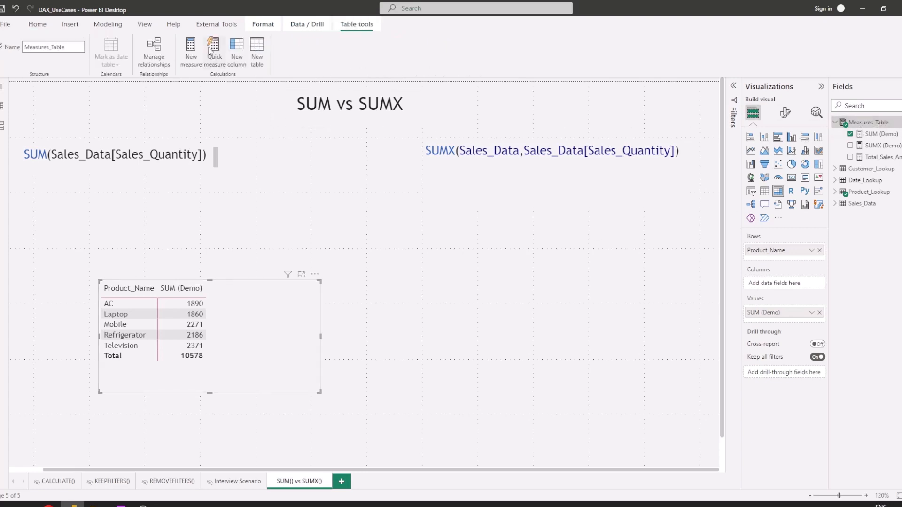
pyautogui.click(191, 58)
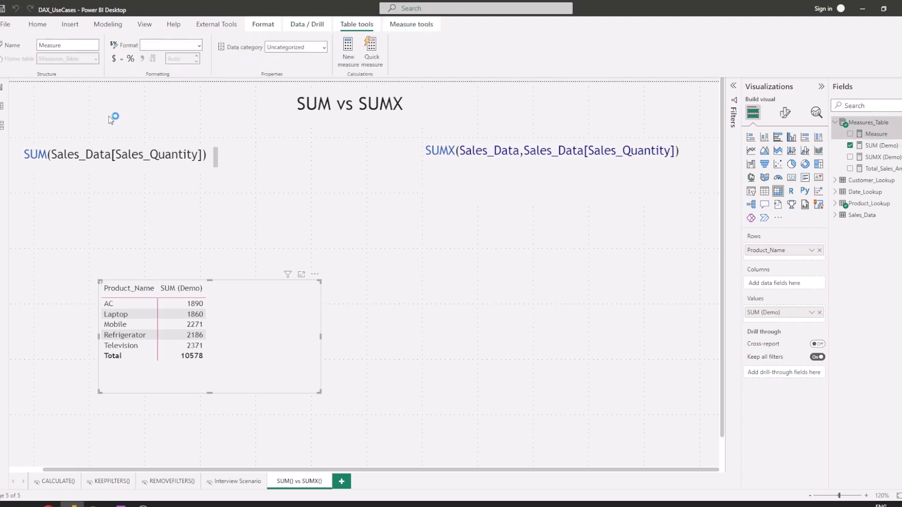
pyautogui.moveTo(98, 88); pyautogui.dragTo(59, 88)
pyautogui.write('SU')
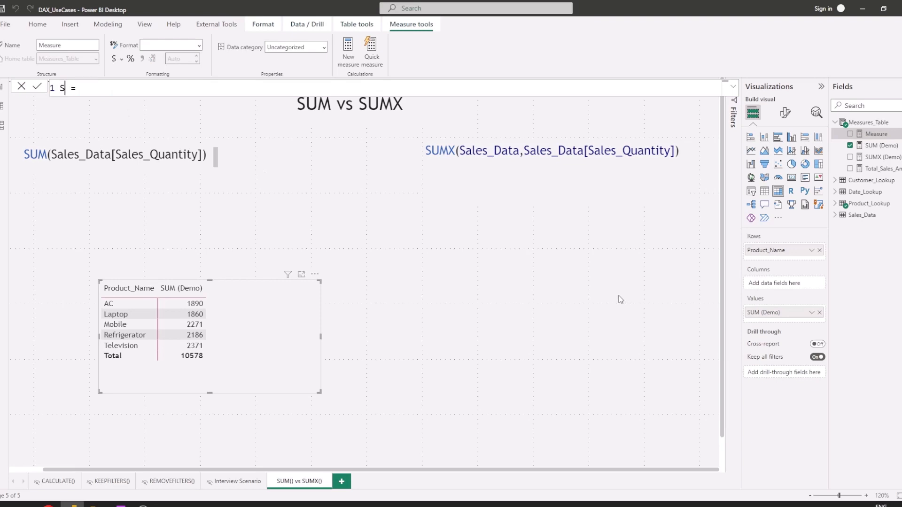
pyautogui.write('MX (Demo_SQ)')
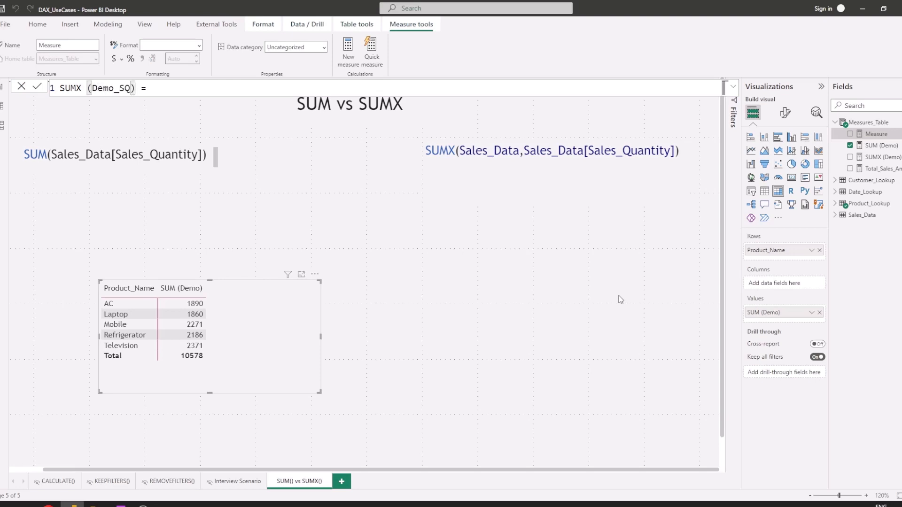
# Start a SUMX formula two lines below the measure name, with Sales_Data as its table argument
pyautogui.press('End')
pyautogui.hotkey('shift', 'Return')
pyautogui.hotkey('shift', 'Return')
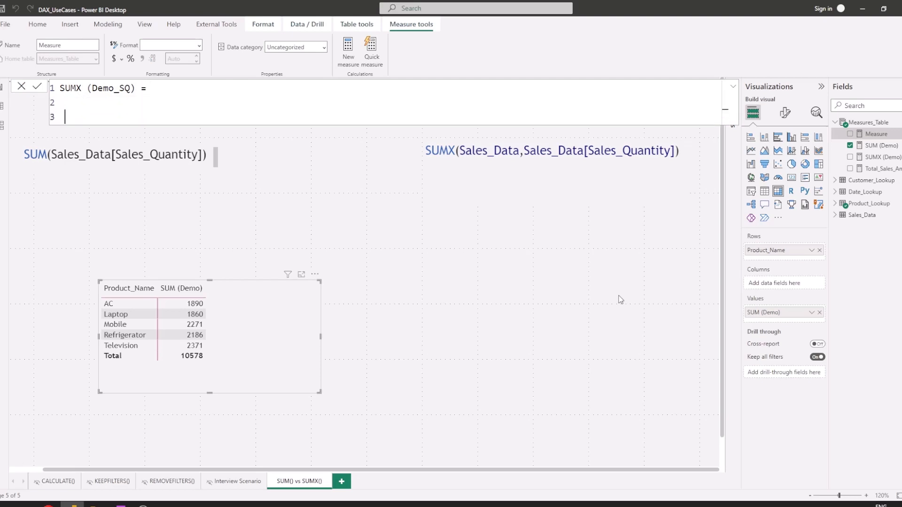
pyautogui.write('SUMX(')
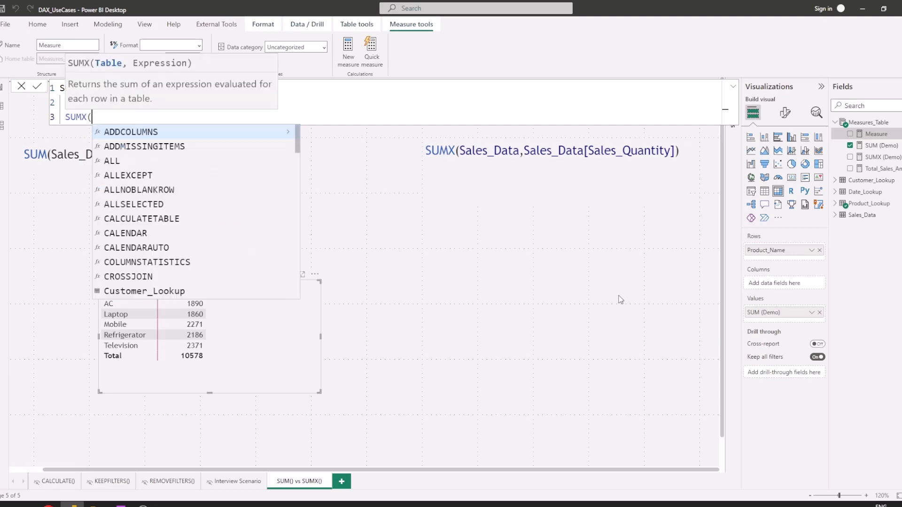
pyautogui.write('Sa')
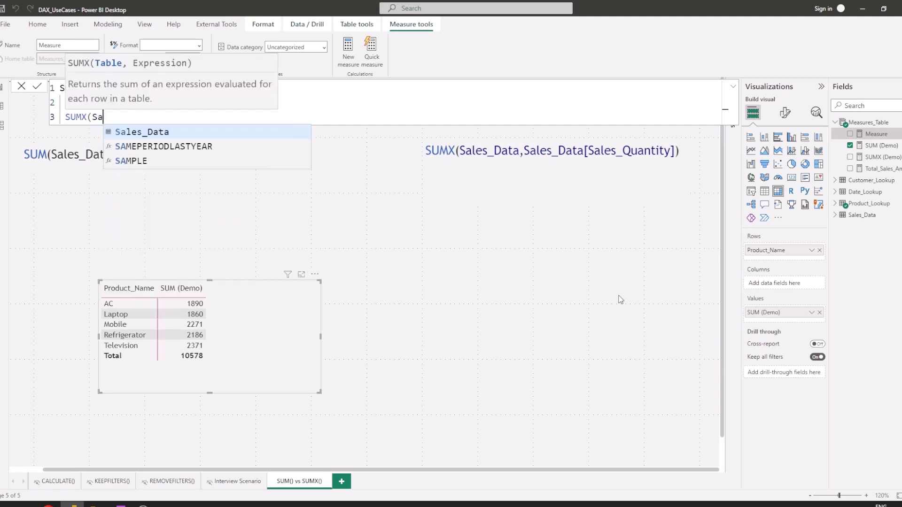
pyautogui.write('les_Data,')
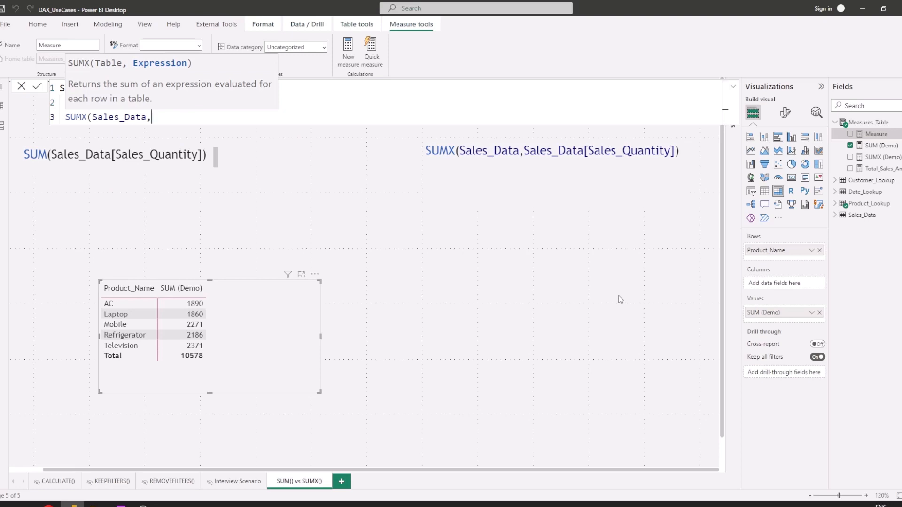
# Complete the SUMX formula with Sales_Data[Sales_Quantity] as its expression and close the parenthesis
pyautogui.write('Sal')
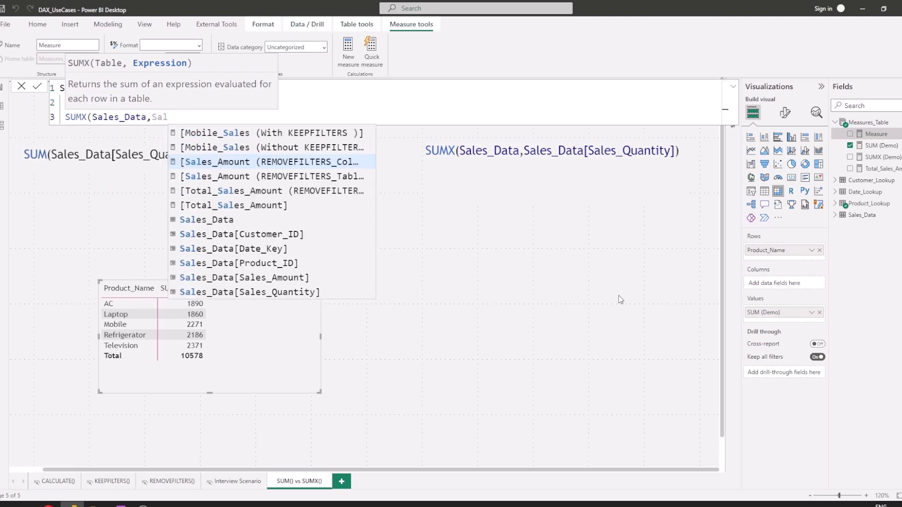
pyautogui.write('es')
pyautogui.press('Down')
pyautogui.press('Down')
pyautogui.press('Down')
pyautogui.press('Down')
pyautogui.press('Down')
pyautogui.press('Down')
pyautogui.press('Down')
pyautogui.press('Down')
pyautogui.press('Down')
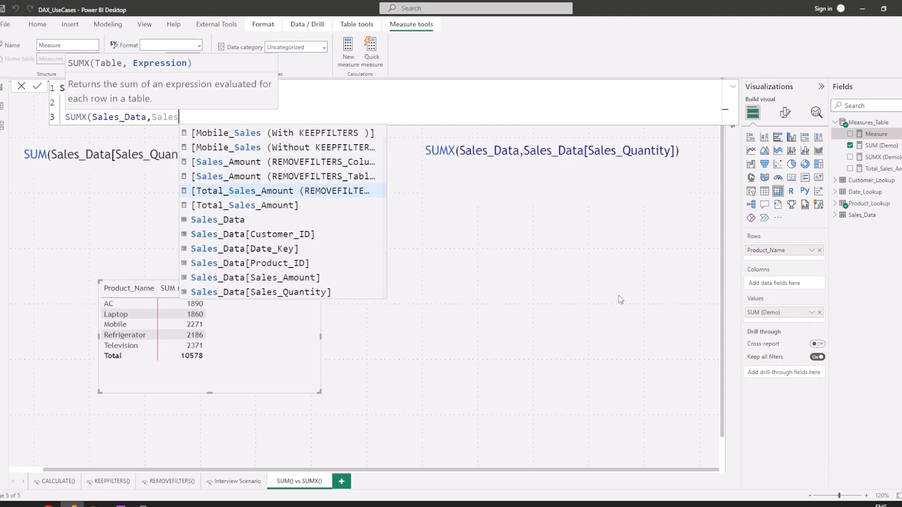
pyautogui.press('Tab')
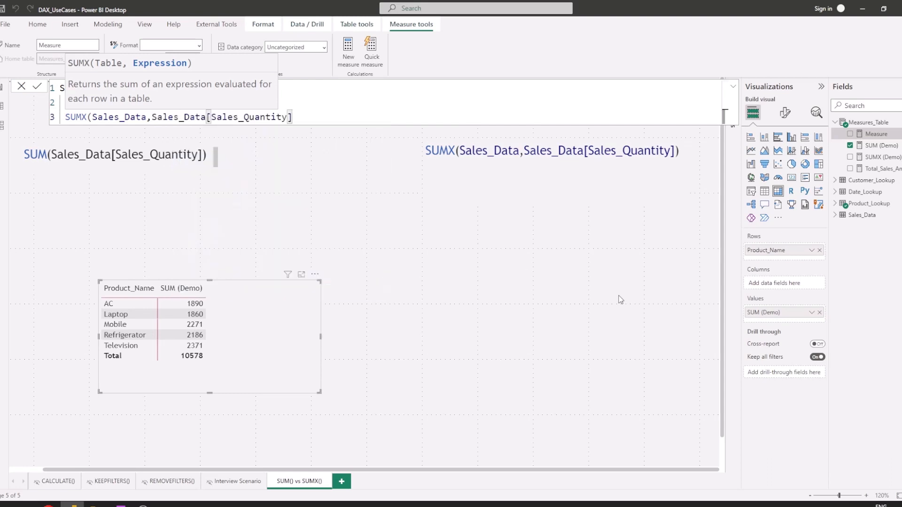
pyautogui.write(')')
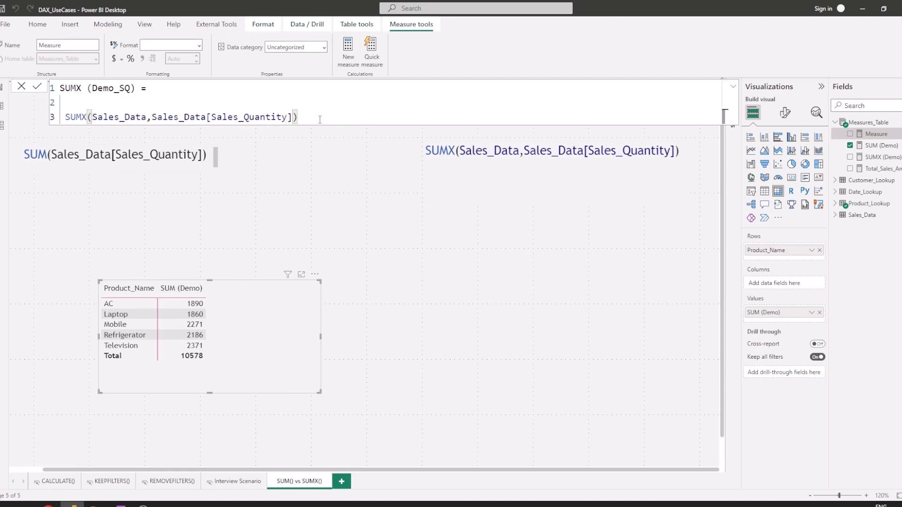
# Highlight the whole SUMX formula and commit the SUMX (Demo_SQ) measure
pyautogui.moveTo(315, 117); pyautogui.dragTo(66, 112)
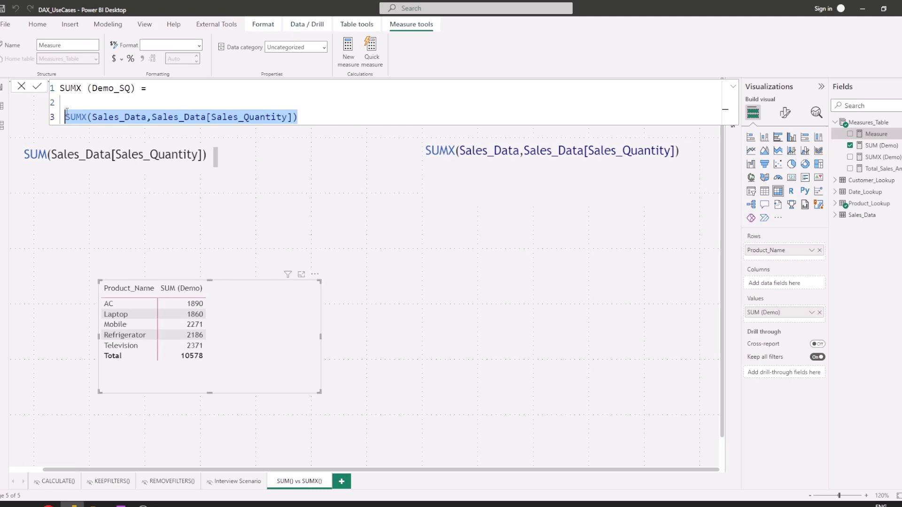
pyautogui.press('Return')
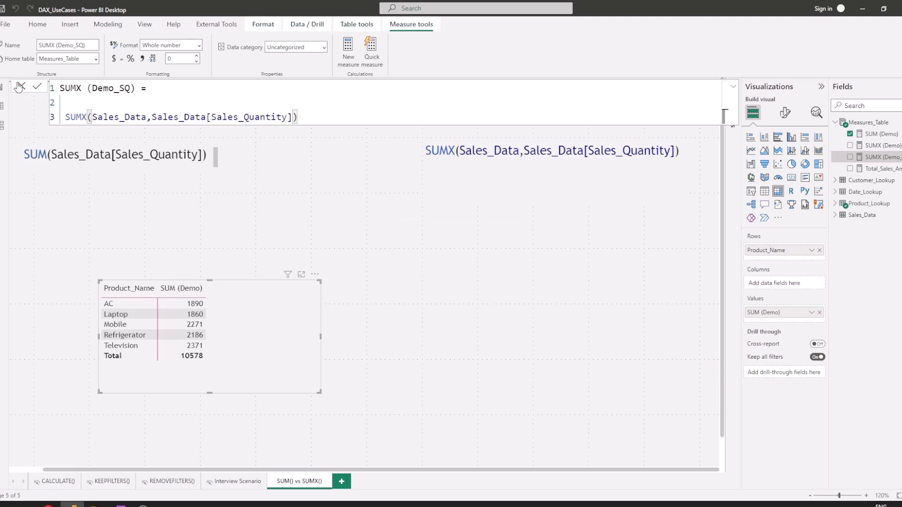
pyautogui.click(37, 86)
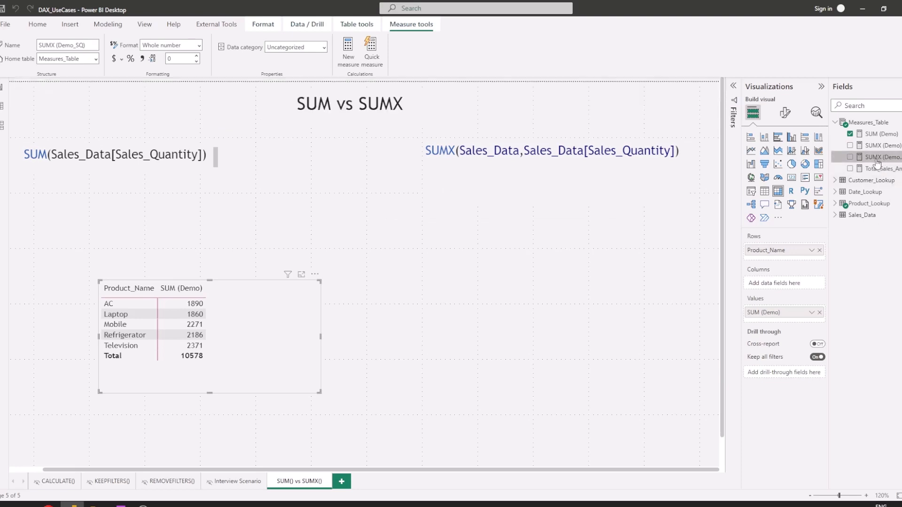
# Add a second matrix visual to the report page and place it beside the SUM (Demo) matrix, aligned with its upper edge
pyautogui.moveTo(880, 163); pyautogui.dragTo(865, 193)
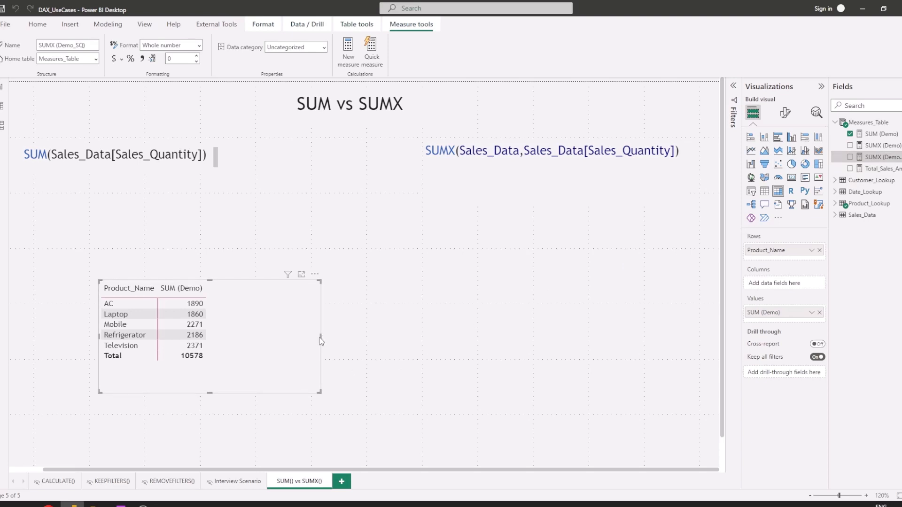
pyautogui.click(374, 314)
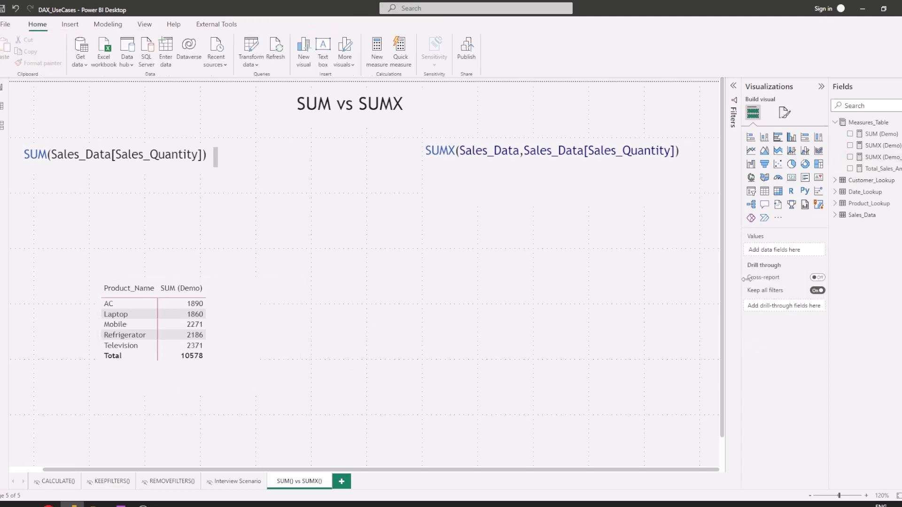
pyautogui.click(778, 194)
pyautogui.moveTo(218, 375); pyautogui.dragTo(411, 286)
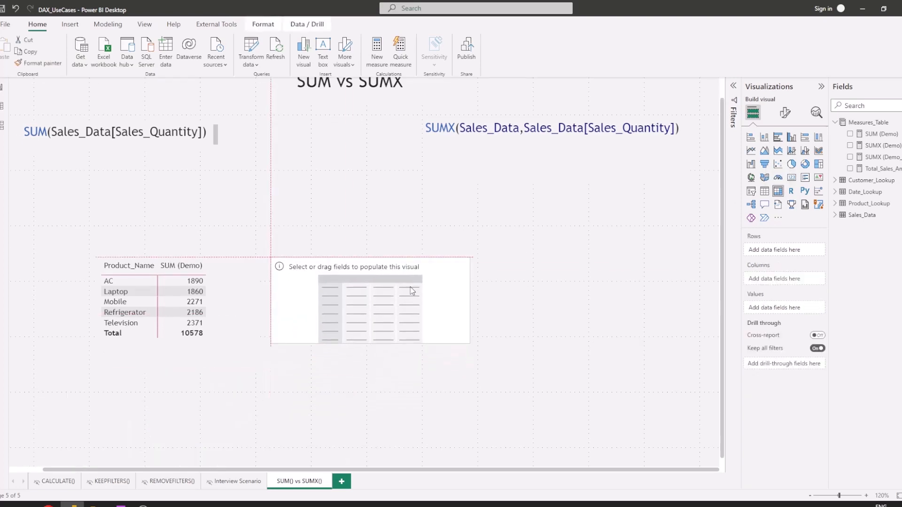
# Fill the new matrix with SUMX (Demo_SQ) as values and Product_Name from Product_Lookup as rows
pyautogui.click(850, 158)
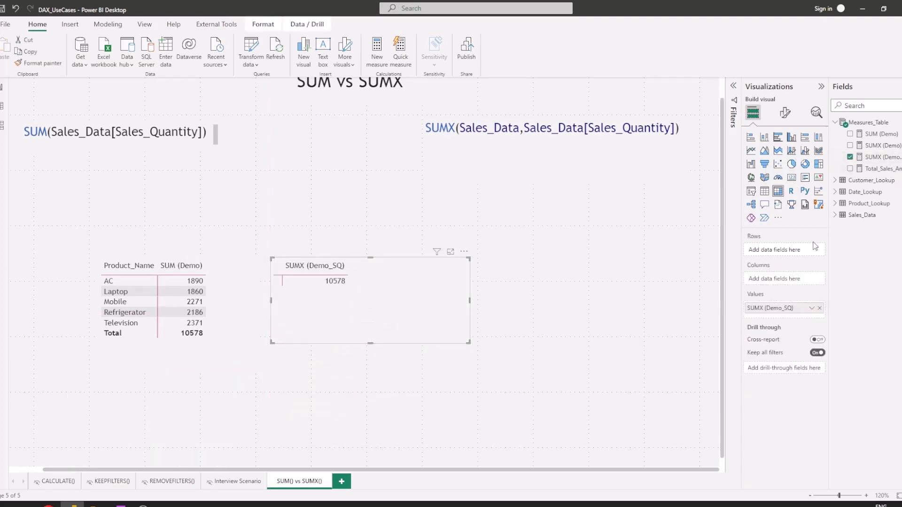
pyautogui.click(839, 206)
pyautogui.click(850, 238)
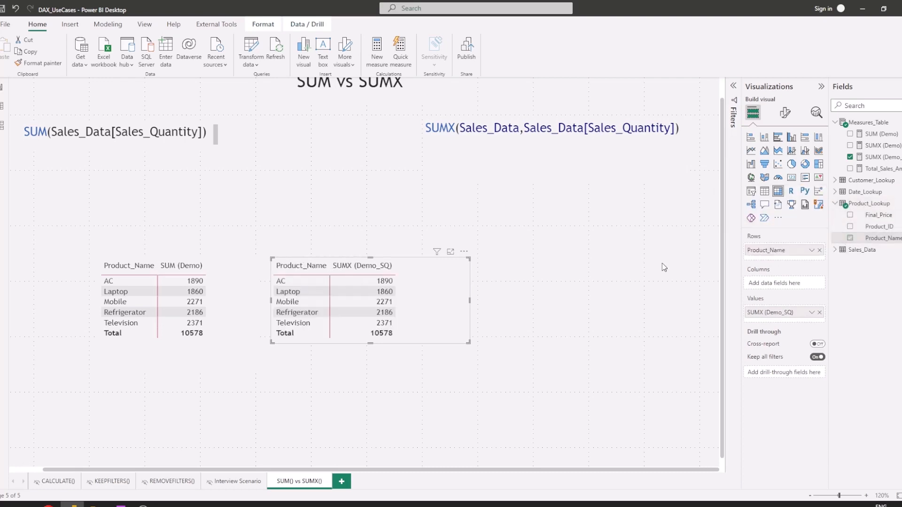